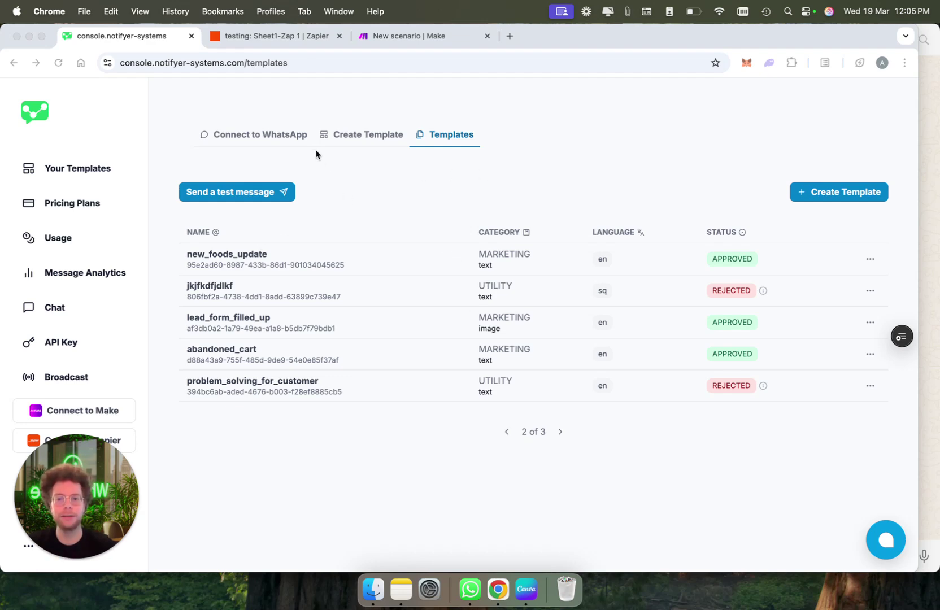
Start a new template and set its type to Document
left_click(361, 137)
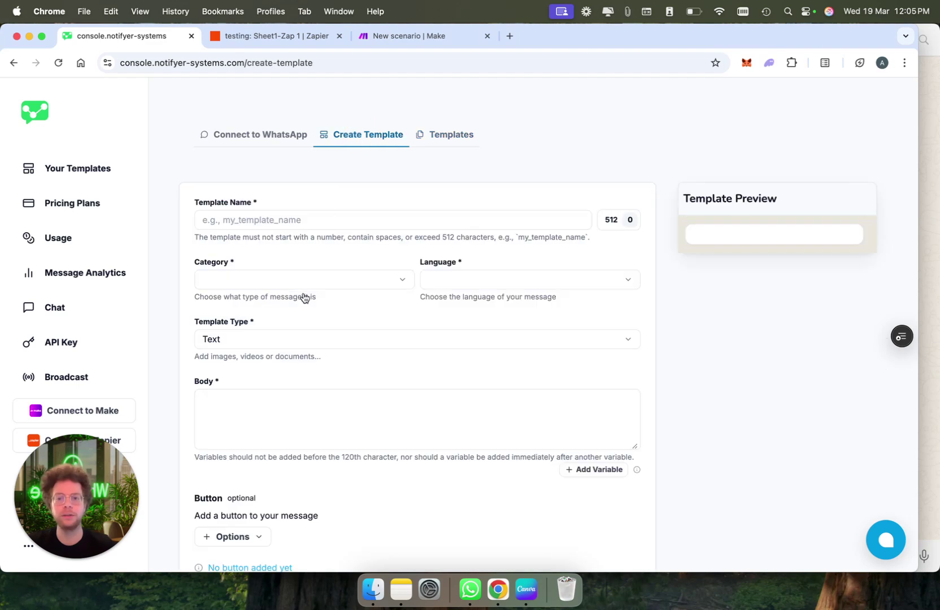
scroll(495, 307, "down", 3)
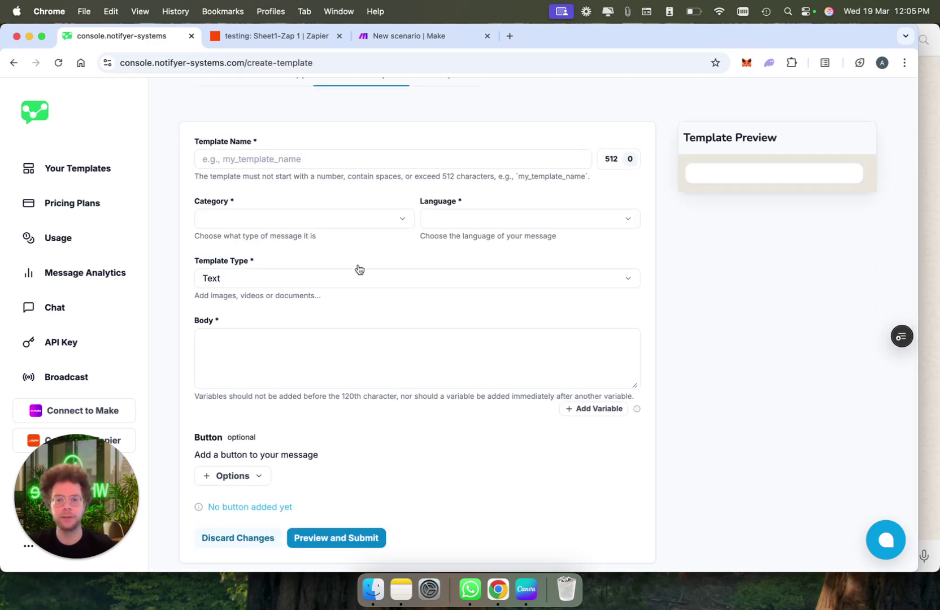
left_click(358, 272)
left_click(356, 324)
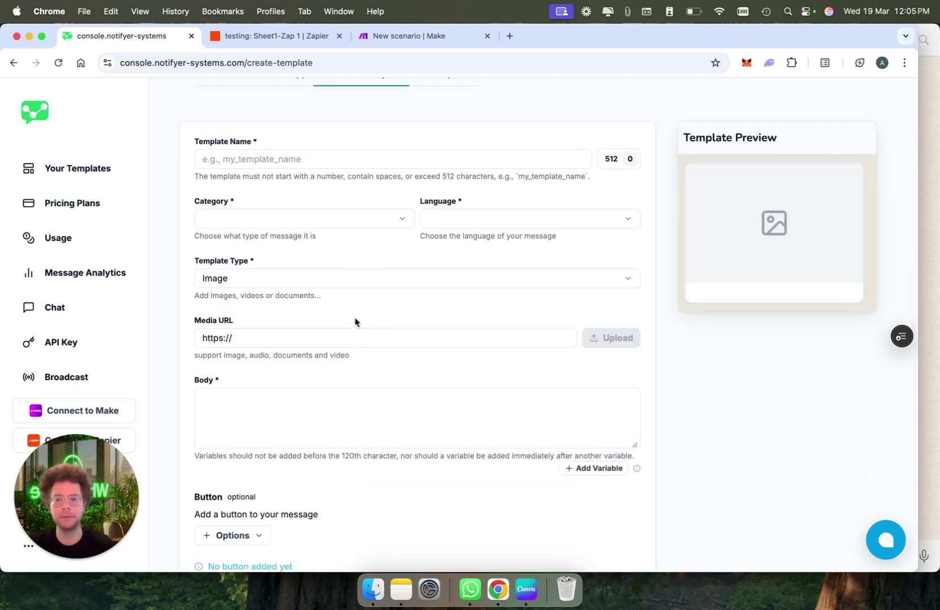
left_click(370, 272)
left_click(371, 343)
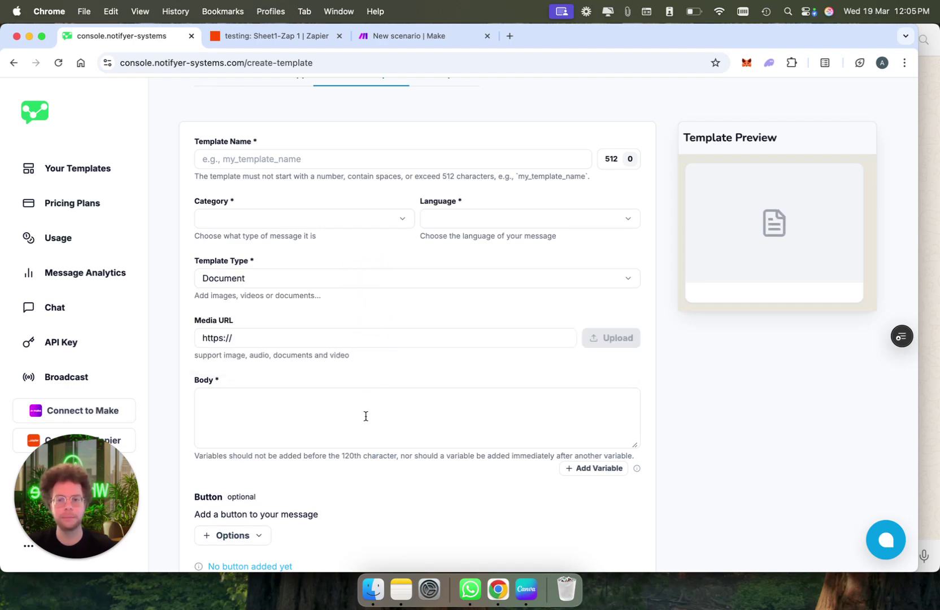
Write the body 'Hi, we have a special offer' and place the {{1}} variable right after 'Hi'
left_click(306, 418)
type("Hi, we have a special offer")
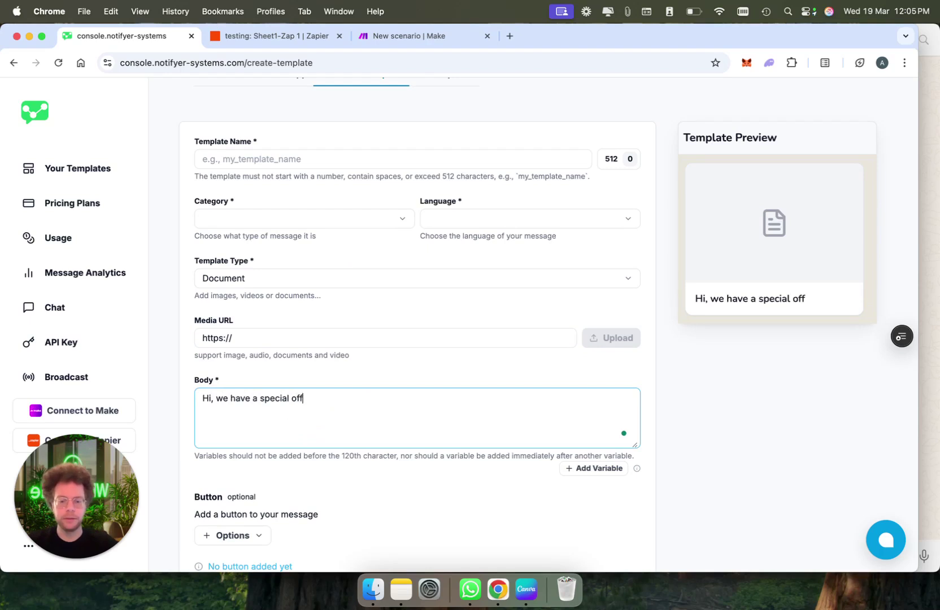
left_click(214, 398)
left_click(598, 468)
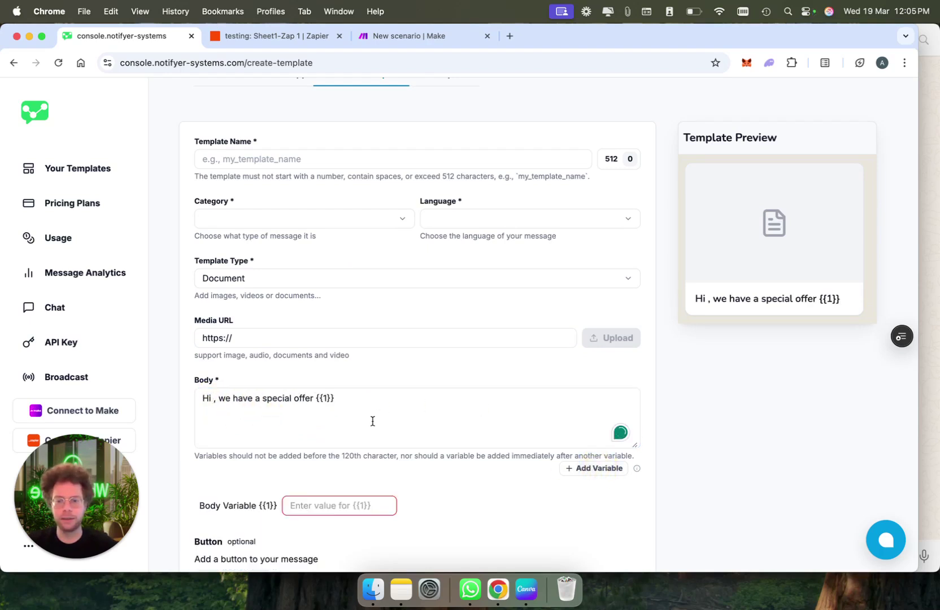
left_click(315, 400)
key("cmd+x")
left_click(217, 399)
key("cmd+v")
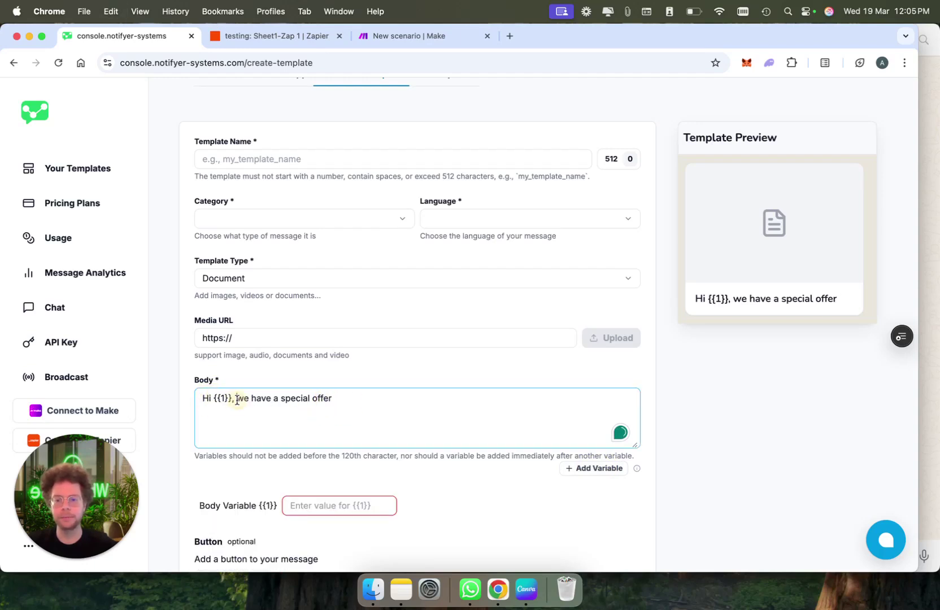
Put the offer sentence on a new line and append 'for {{2}}' to the body
left_click(237, 399)
key("Return")
left_click(307, 407)
type("for")
left_click(599, 469)
scroll(428, 408, "down", 4)
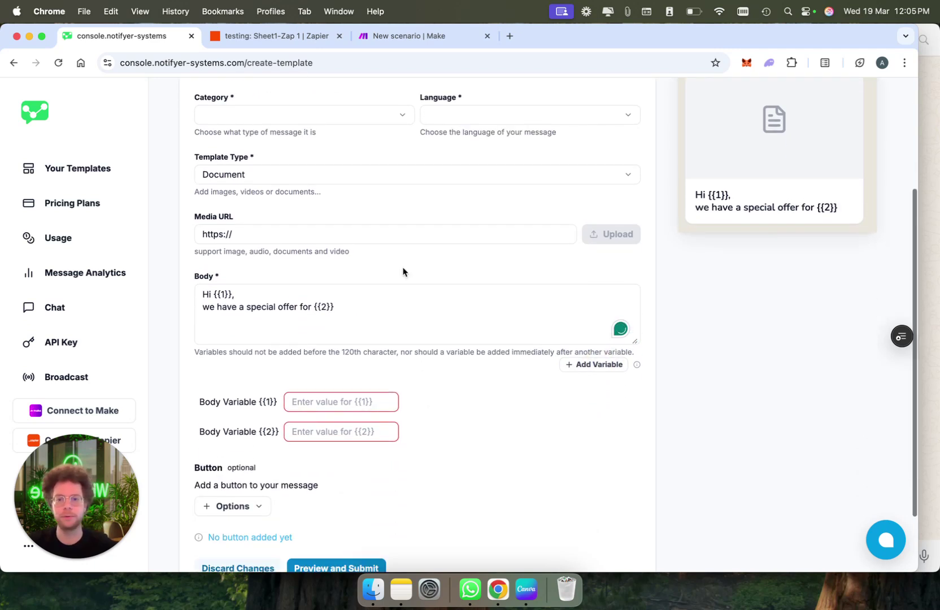
scroll(395, 235, "down", 2)
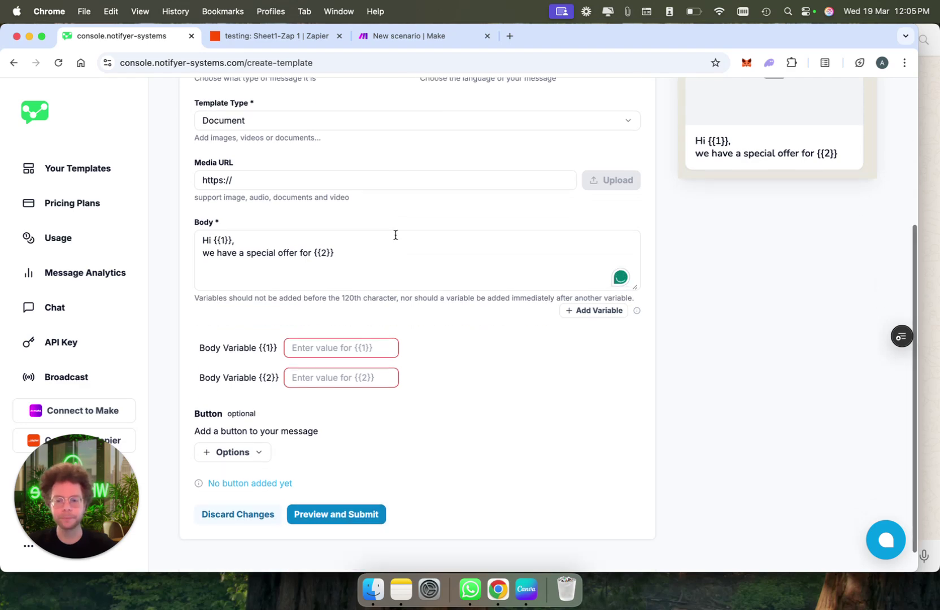
left_click(244, 452)
Add a Quick Reply button labelled 'I want to know more'
left_click(260, 477)
scroll(294, 507, "down", 1)
left_click(298, 537)
type("I'm")
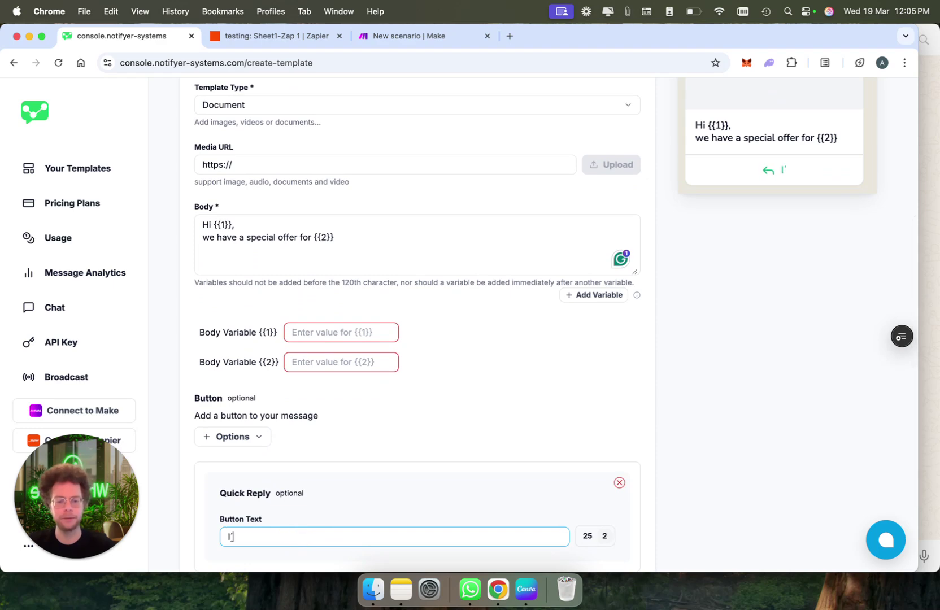
key("BackSpace")
key("BackSpace")
key("BackSpace")
type("want to know more")
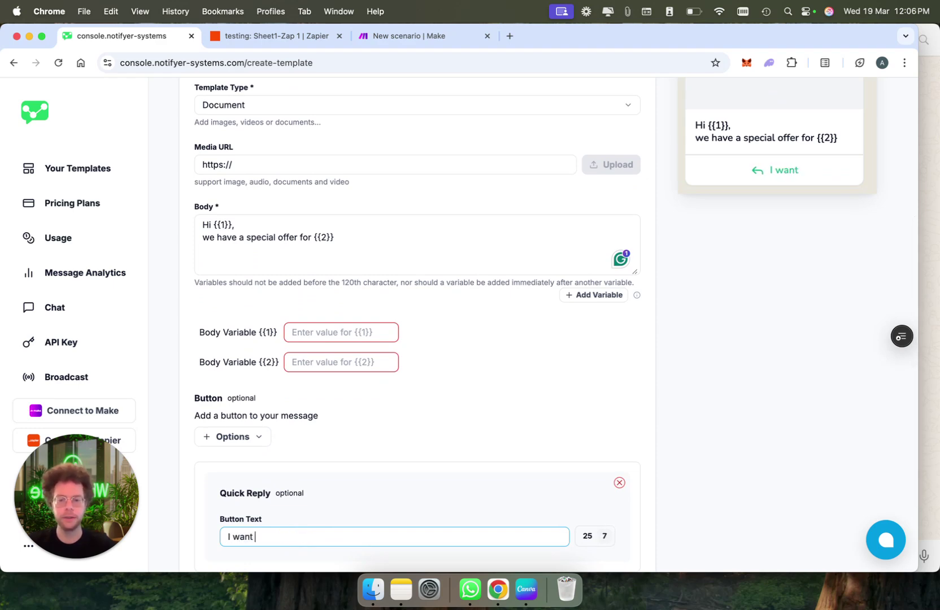
Add a Visit Website button labelled 'Buy now'
left_click(228, 438)
left_click(292, 484)
scroll(327, 457, "down", 10)
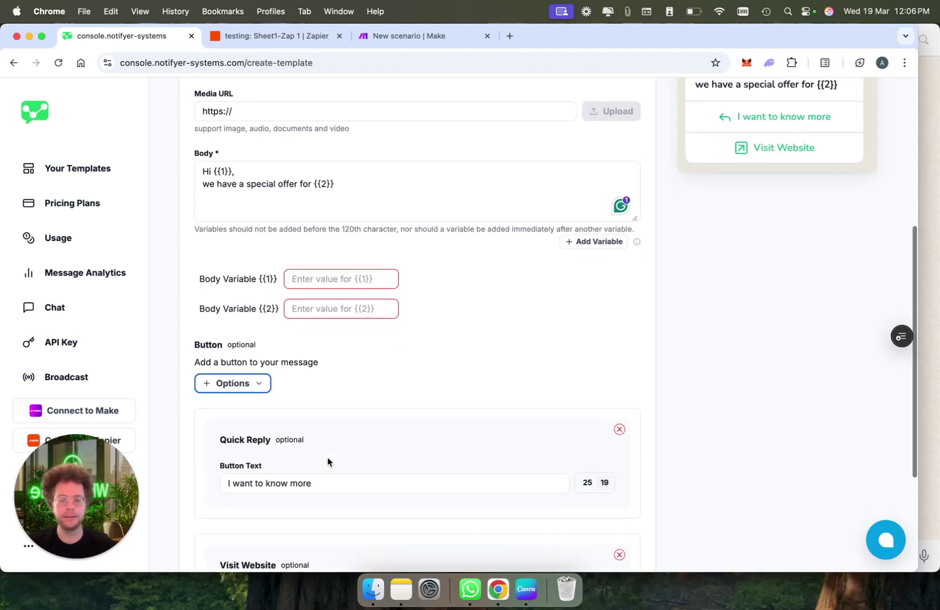
left_click(271, 427)
type("Buy now")
scroll(508, 296, "up", 14)
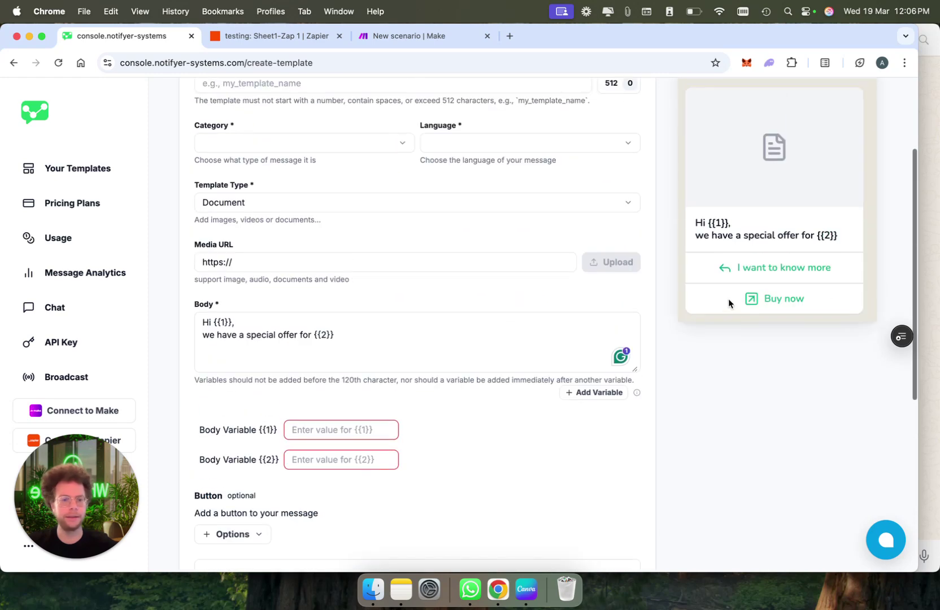
scroll(364, 414, "down", 8)
scroll(357, 382, "down", 3)
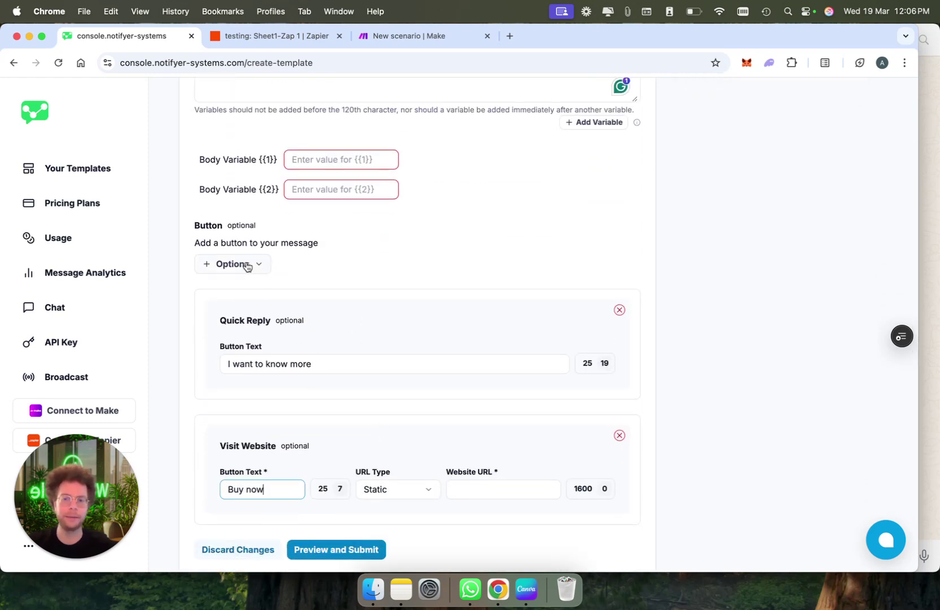
Add Call Phone Number and Copy Offer Code buttons, then go back to the Templates list
left_click(247, 264)
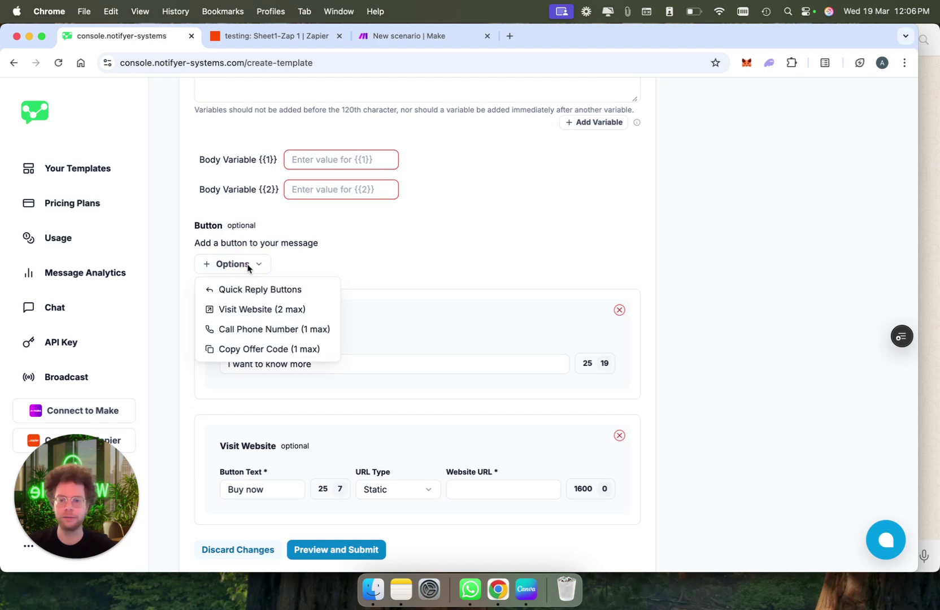
left_click(303, 338)
scroll(615, 279, "up", 4)
scroll(616, 279, "down", 5)
left_click(234, 189)
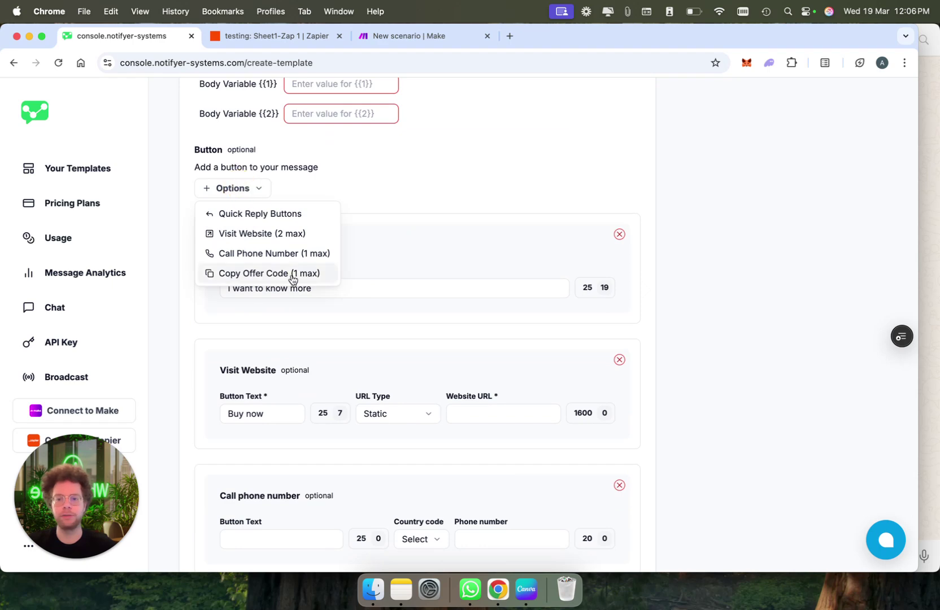
left_click(292, 275)
scroll(359, 333, "up", 6)
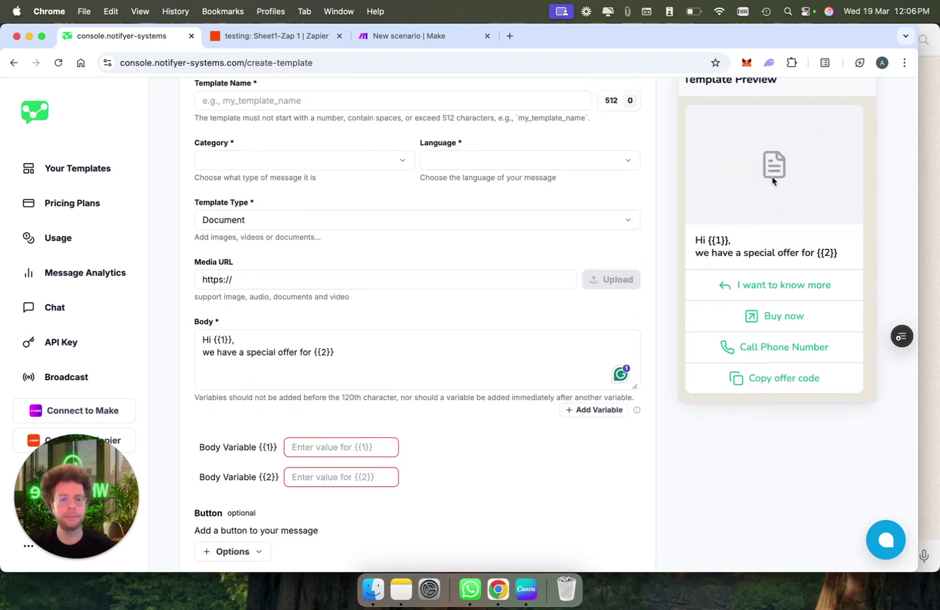
scroll(426, 444, "down", 5)
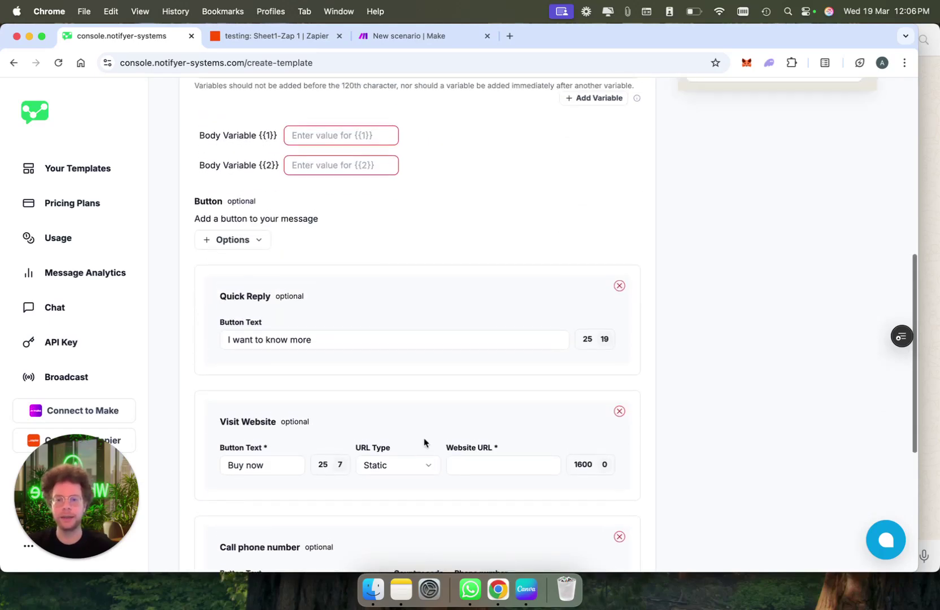
scroll(317, 282, "up", 7)
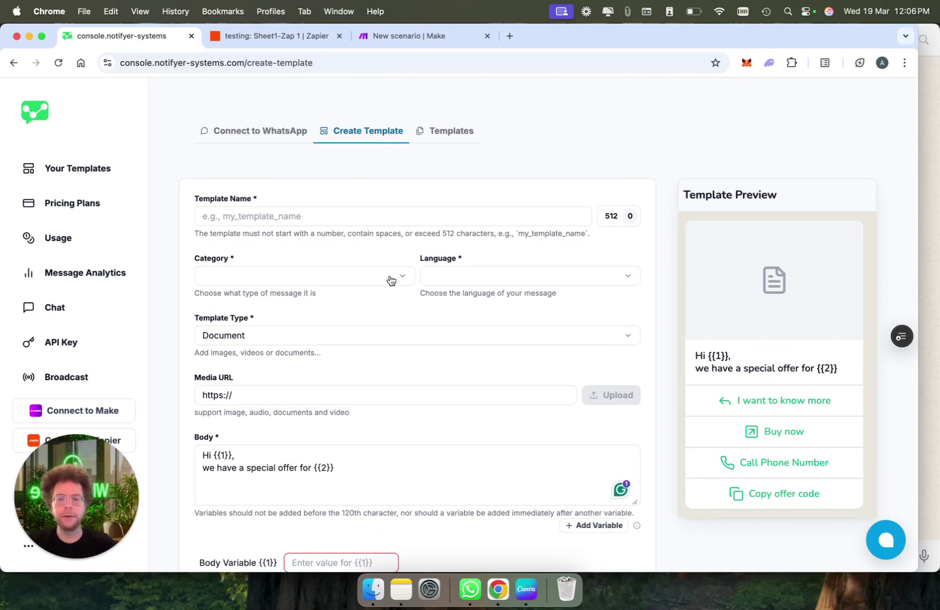
left_click(446, 137)
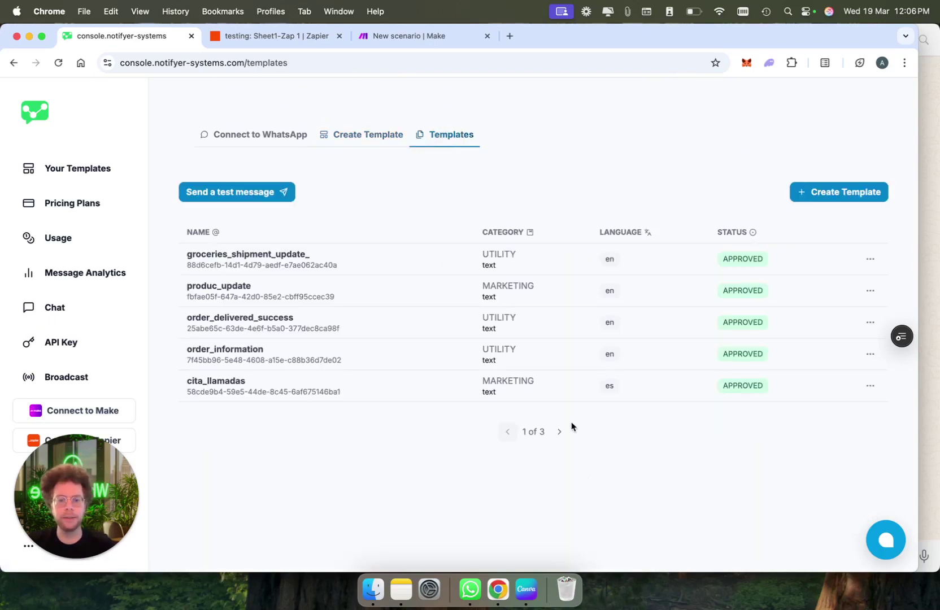
On templates page 2, preview the lead_form_filled_up template and close the preview
left_click(561, 431)
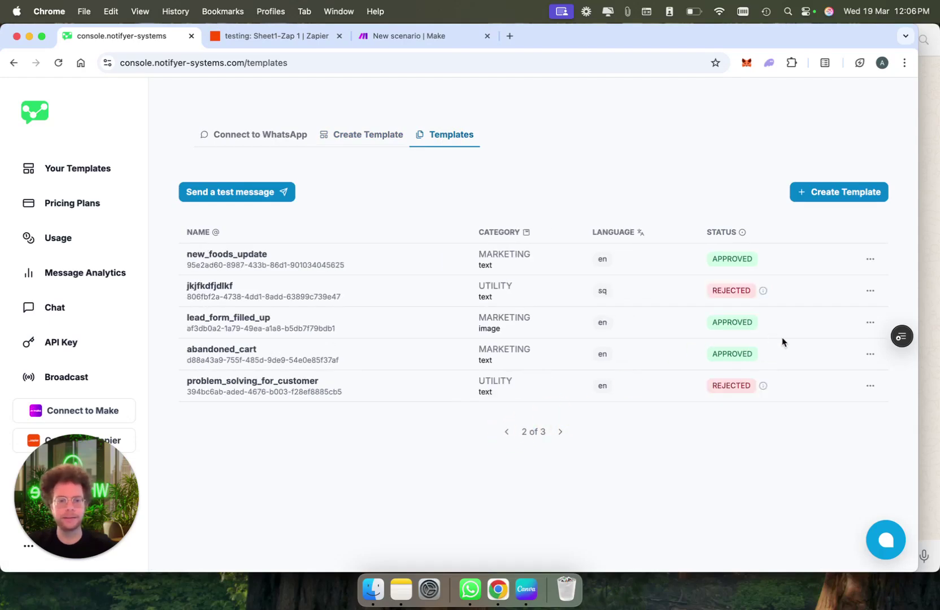
left_click(871, 322)
left_click(807, 348)
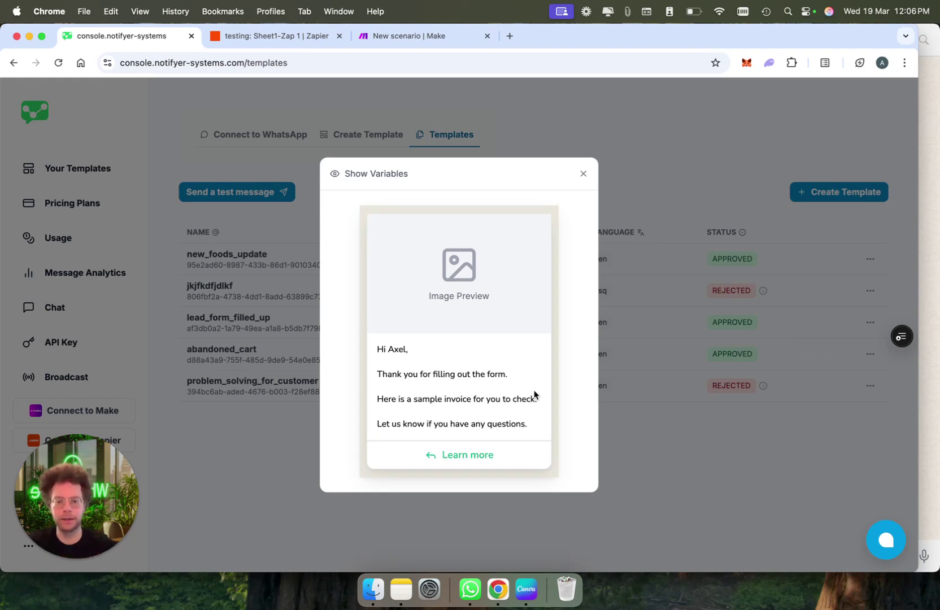
left_click(585, 177)
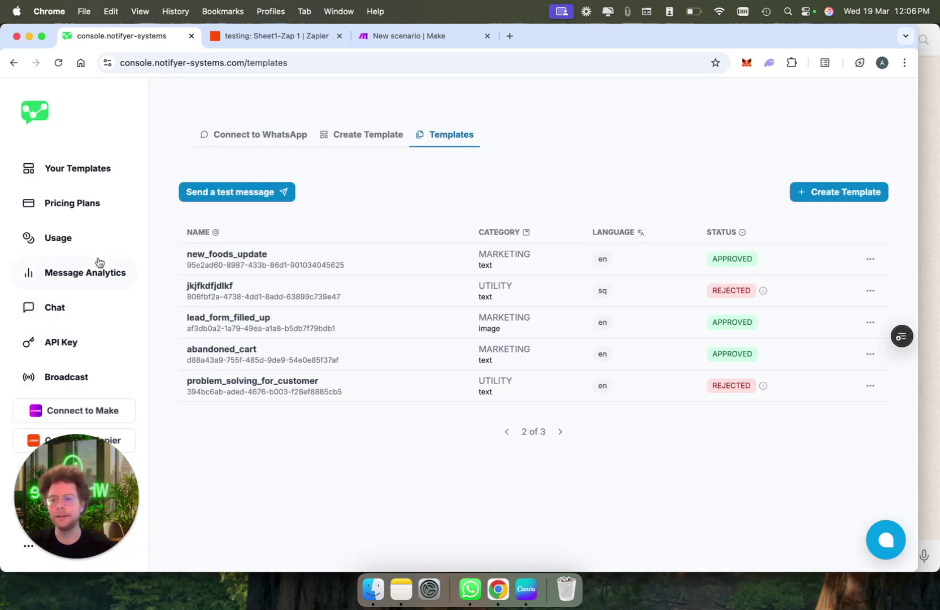
Start a new broadcast campaign named 'Black friday offer'
left_click(85, 383)
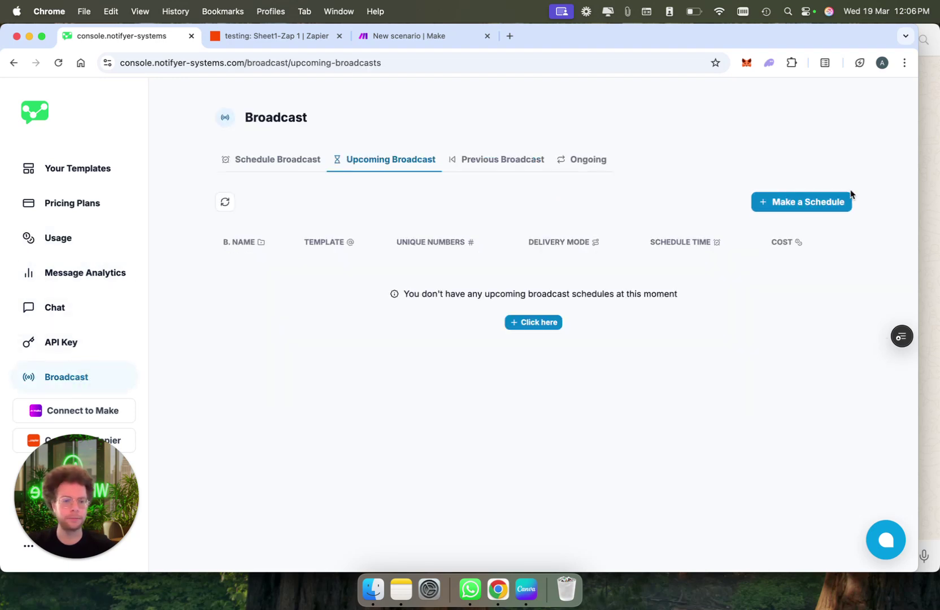
left_click(808, 203)
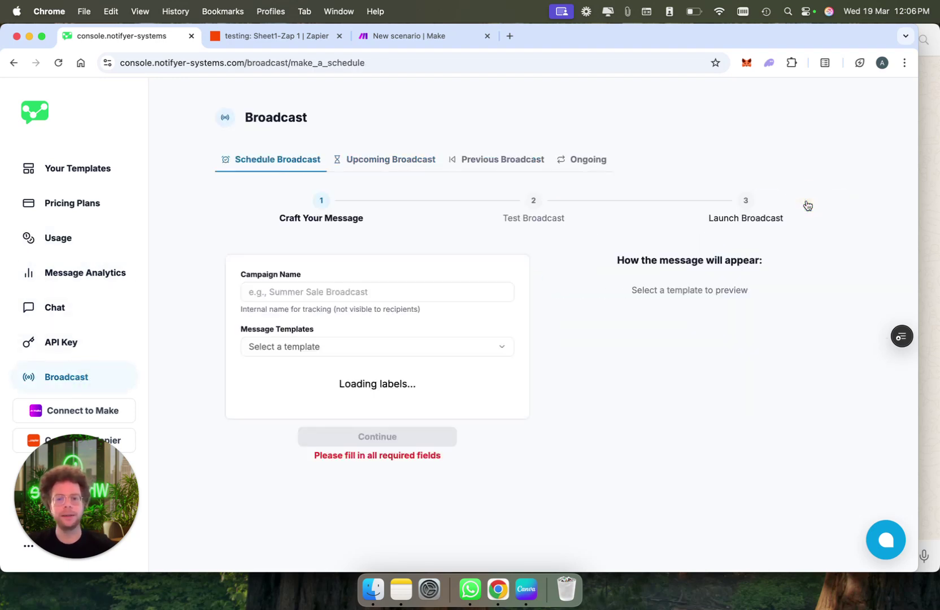
left_click(432, 287)
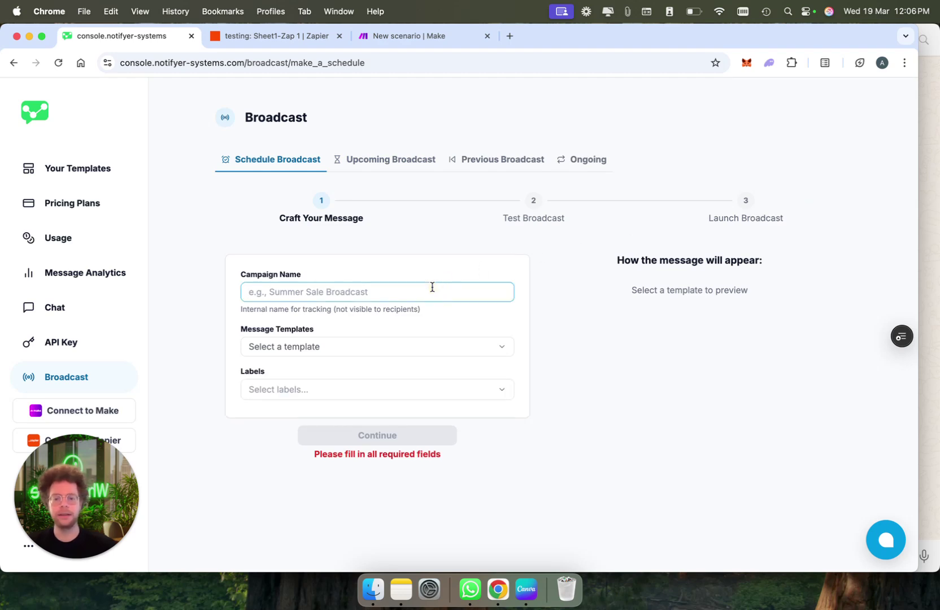
type("Black friday offer")
Use the lead_form_filled_up template and set its {{1}} body variable to dynamic text
left_click(441, 351)
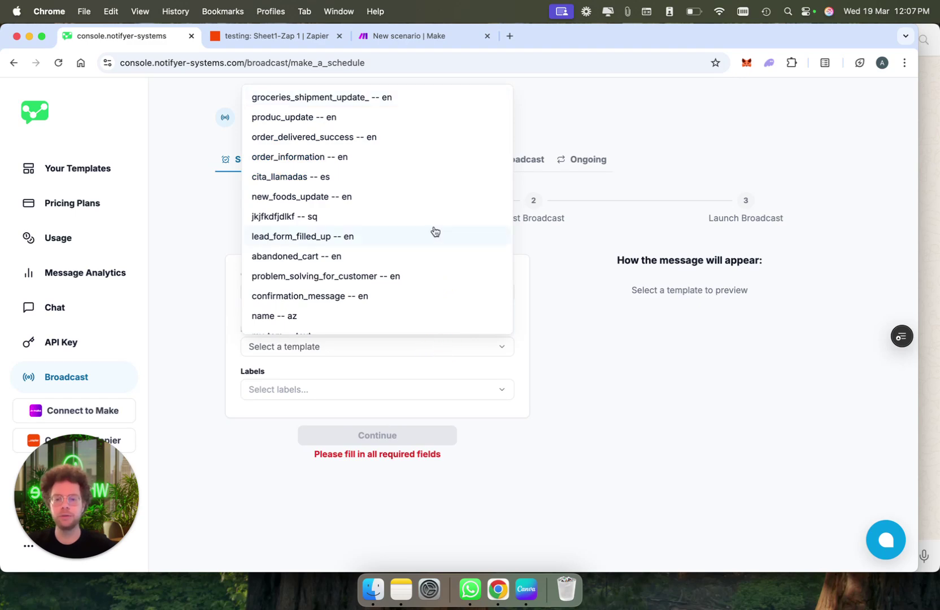
scroll(435, 231, "down", 2)
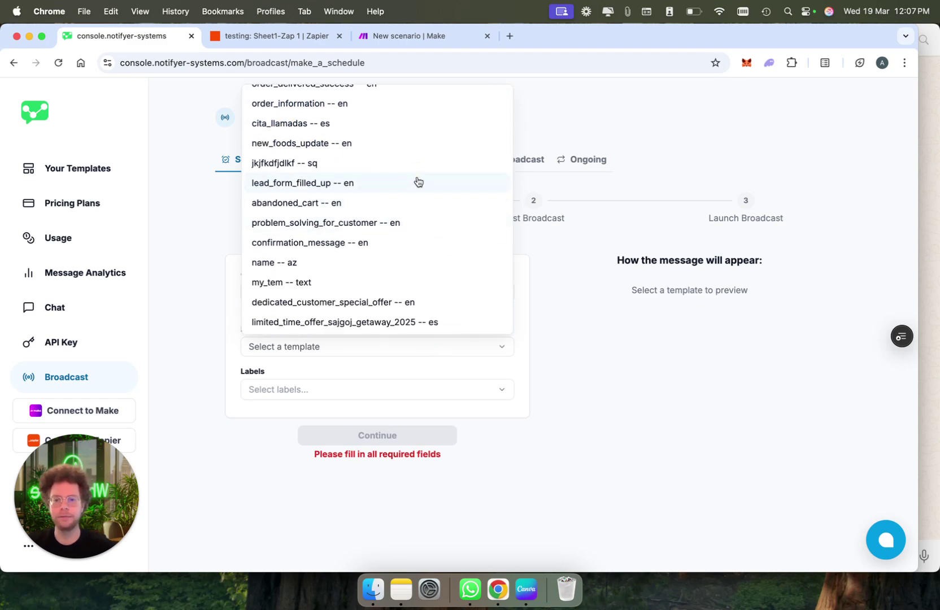
left_click(418, 181)
scroll(433, 432, "down", 2)
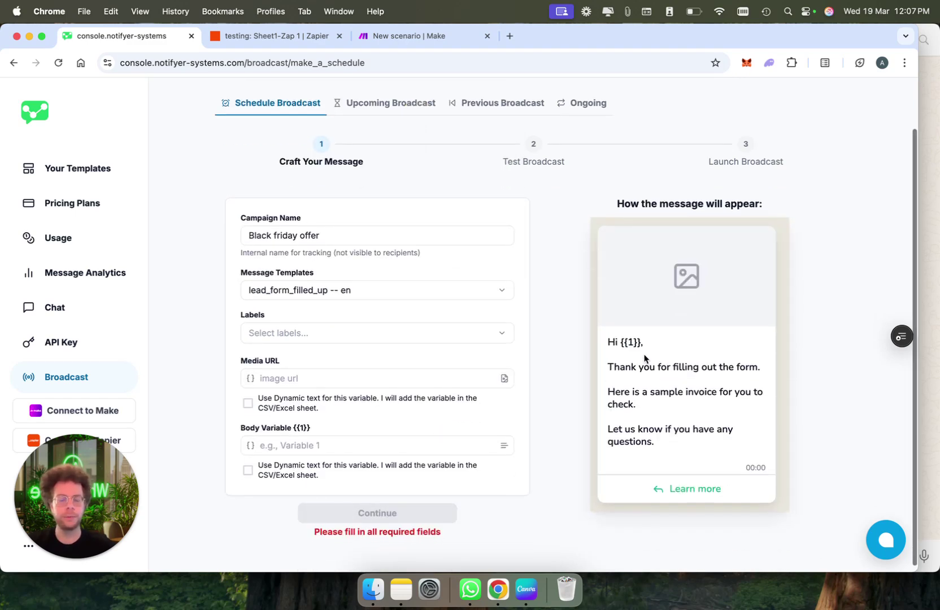
left_click_drag(621, 342, 640, 342)
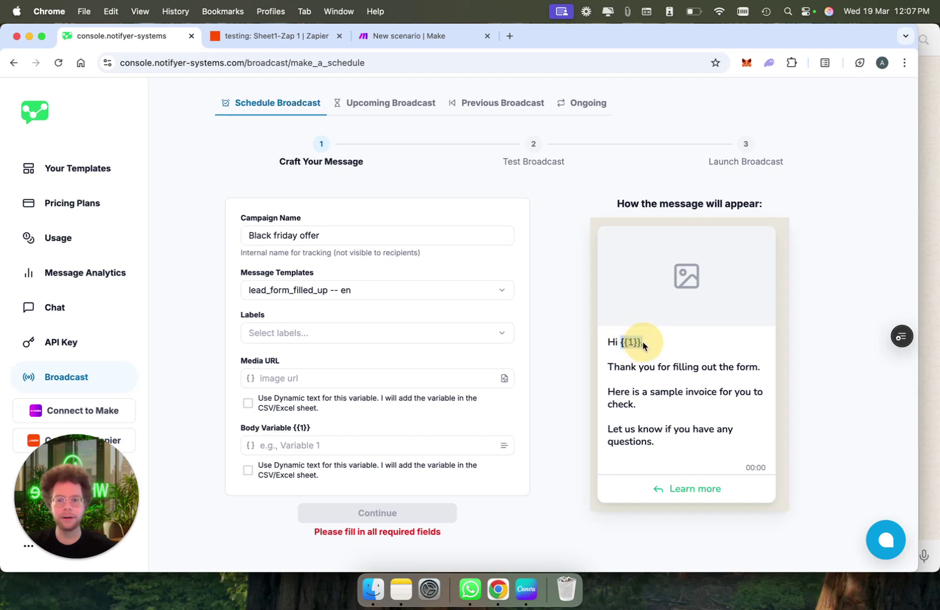
left_click(525, 405)
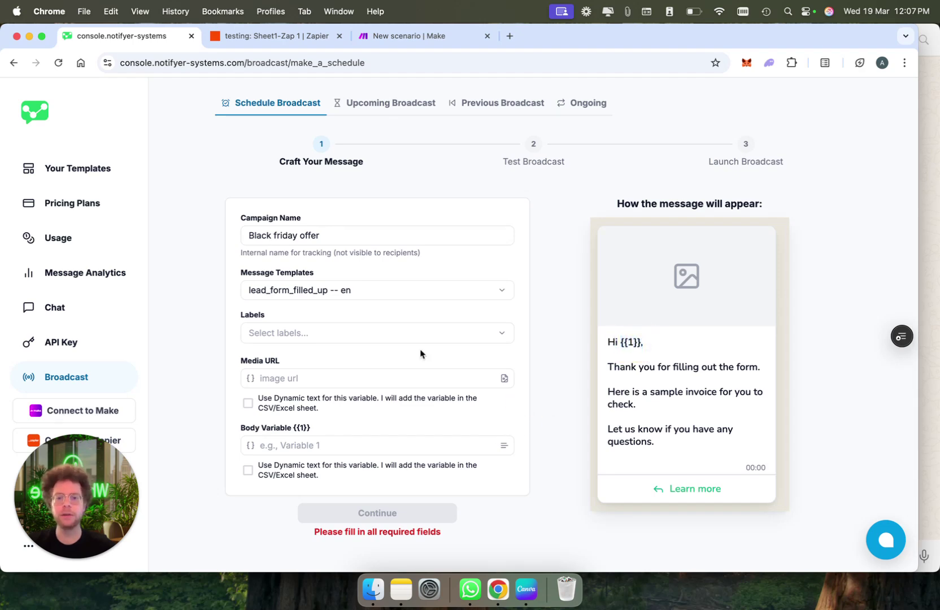
left_click(409, 332)
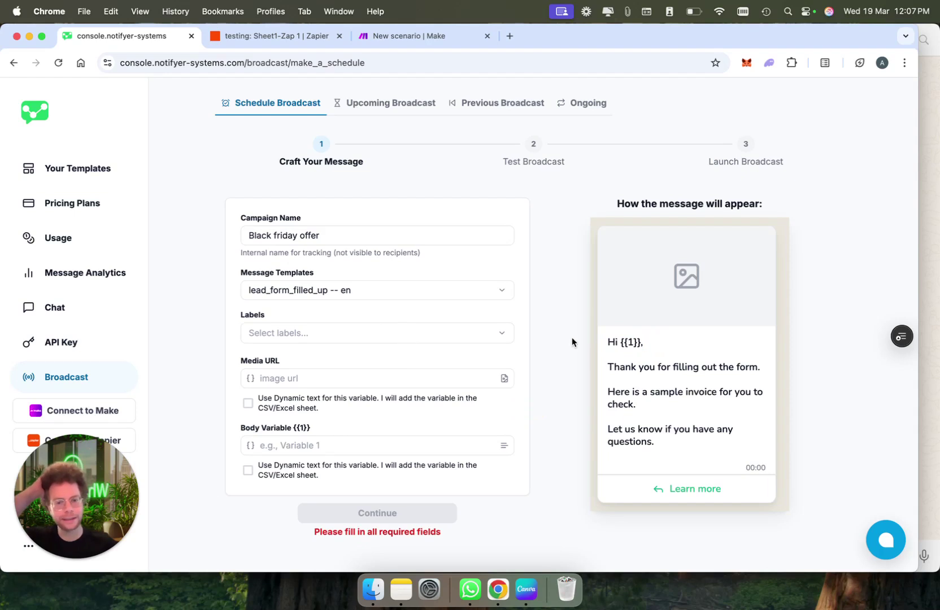
left_click_drag(623, 342, 641, 342)
left_click(640, 342)
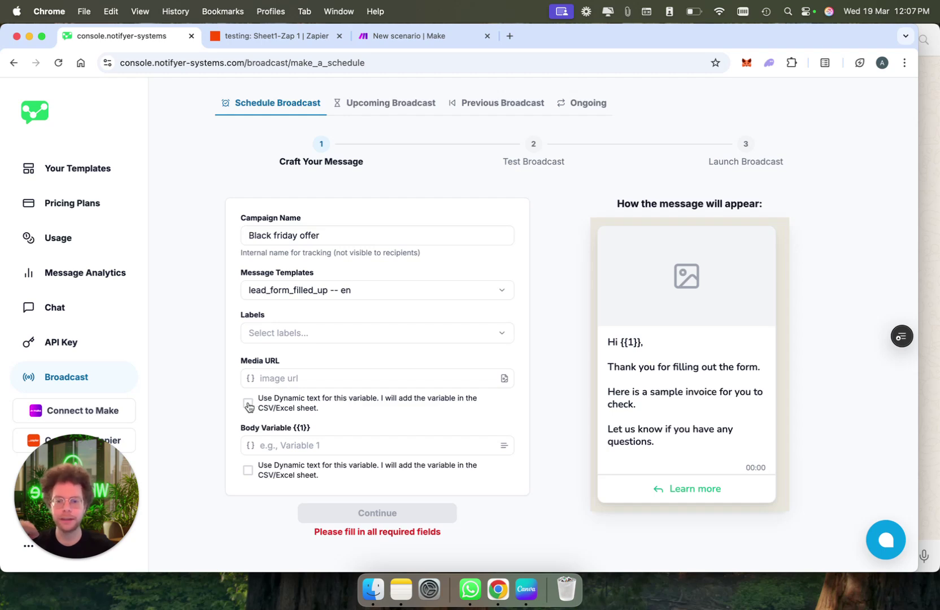
left_click(248, 473)
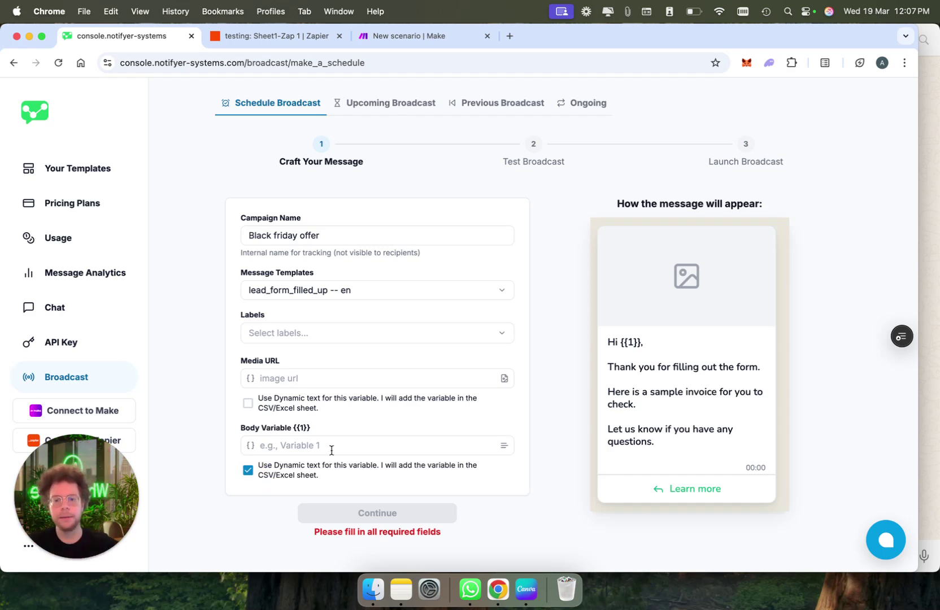
left_click(293, 382)
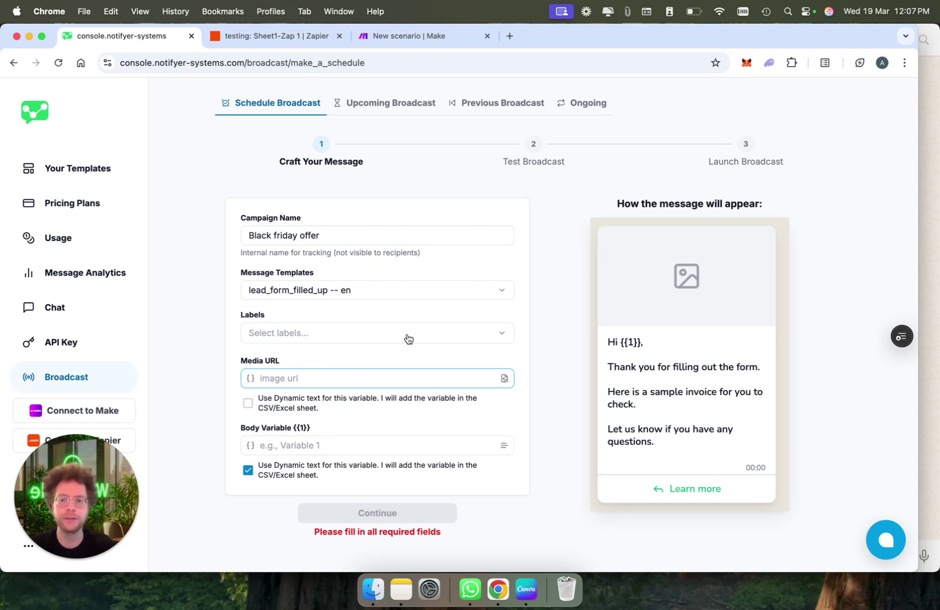
Add the Hot leads and Edinborough labels as the broadcast's audience
left_click(359, 333)
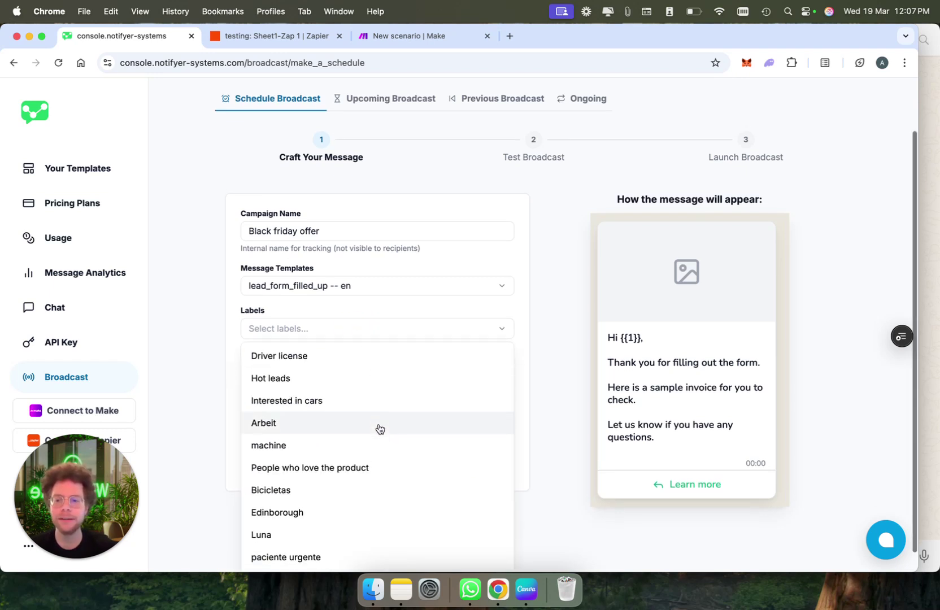
scroll(379, 429, "down", 1)
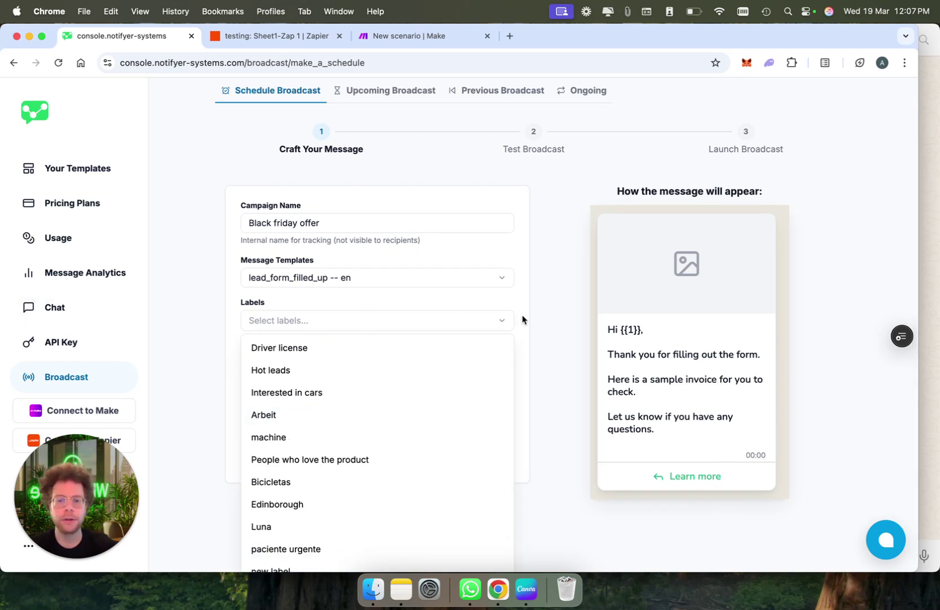
scroll(422, 446, "down", 1)
scroll(422, 447, "up", 3)
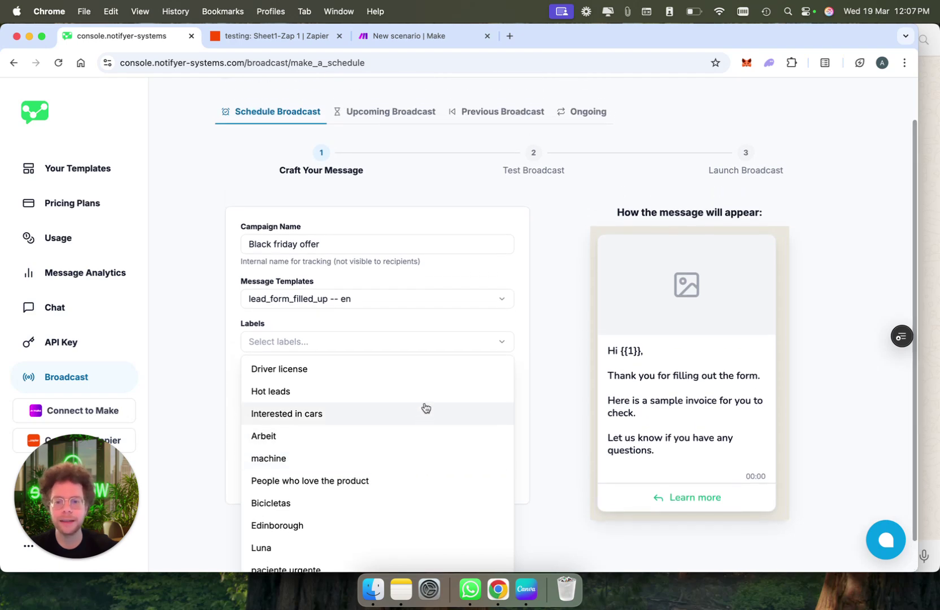
left_click(523, 368)
left_click(487, 350)
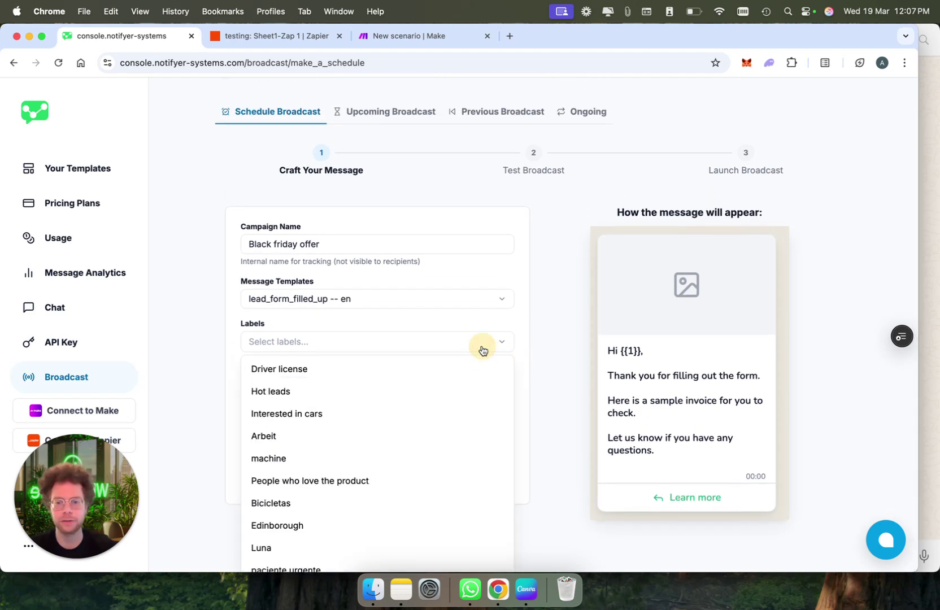
left_click(465, 395)
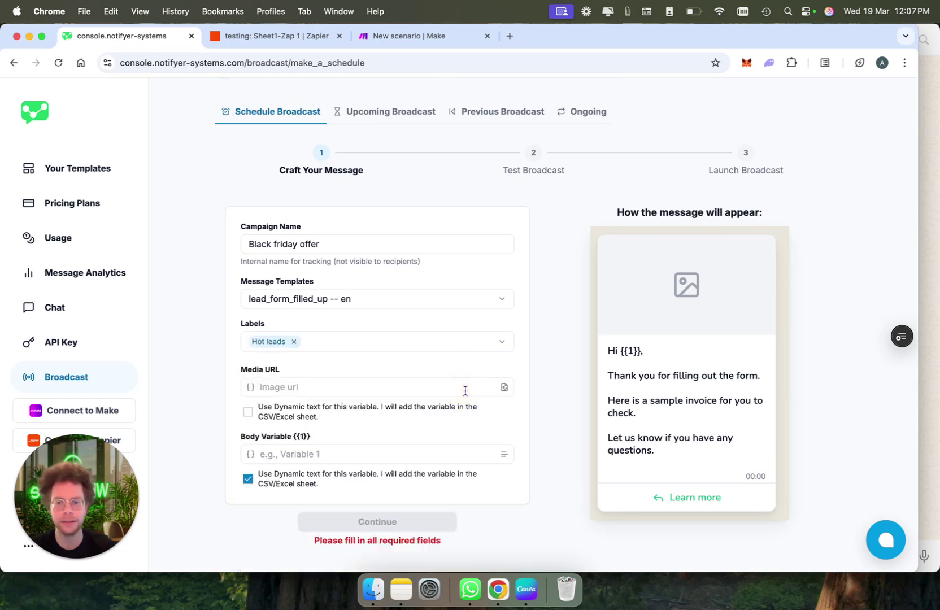
left_click(473, 351)
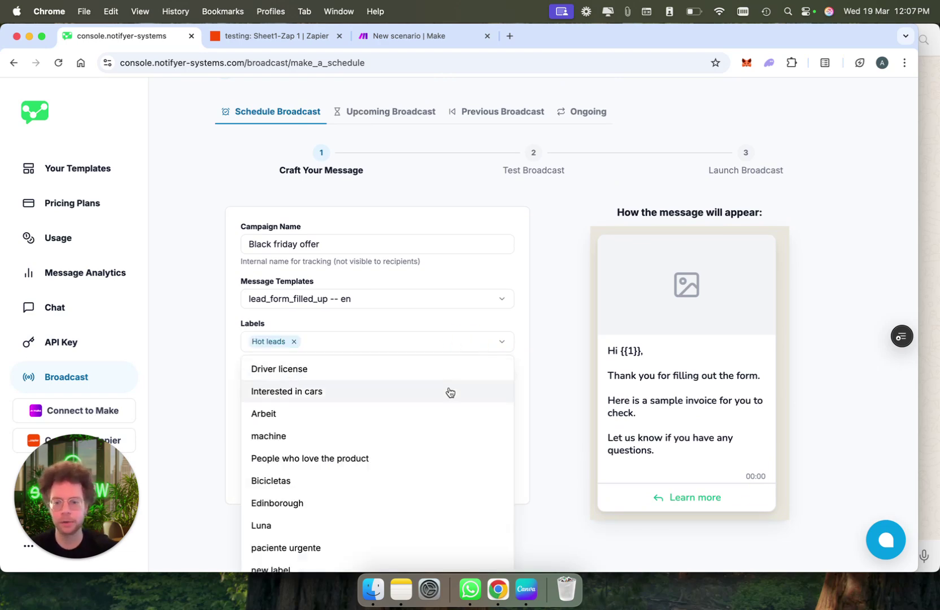
scroll(446, 429, "down", 1)
left_click(437, 493)
scroll(545, 356, "up", 1)
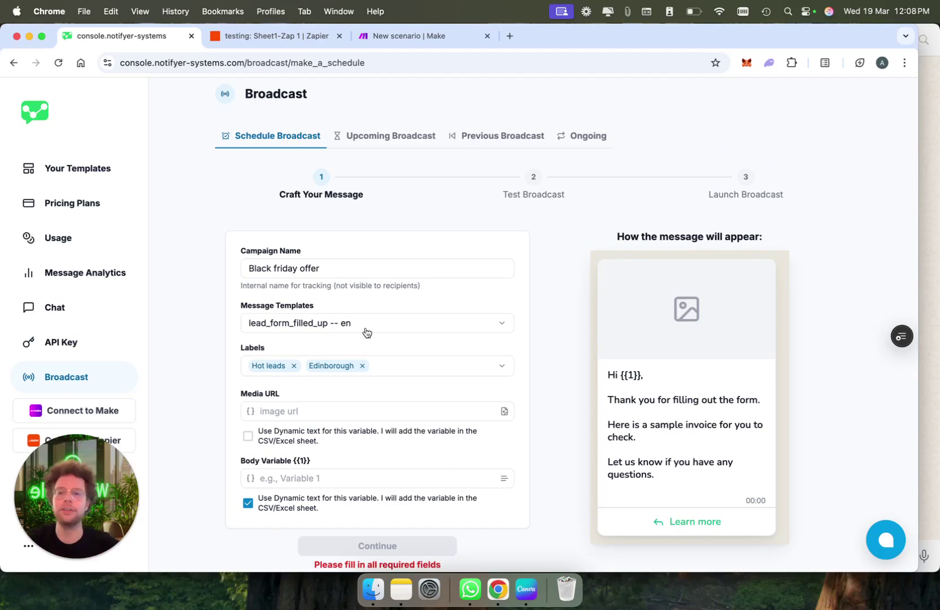
Open Chat in a new tab, filter by Hot leads and Edinborough, and open the matching conversation
left_click(73, 309)
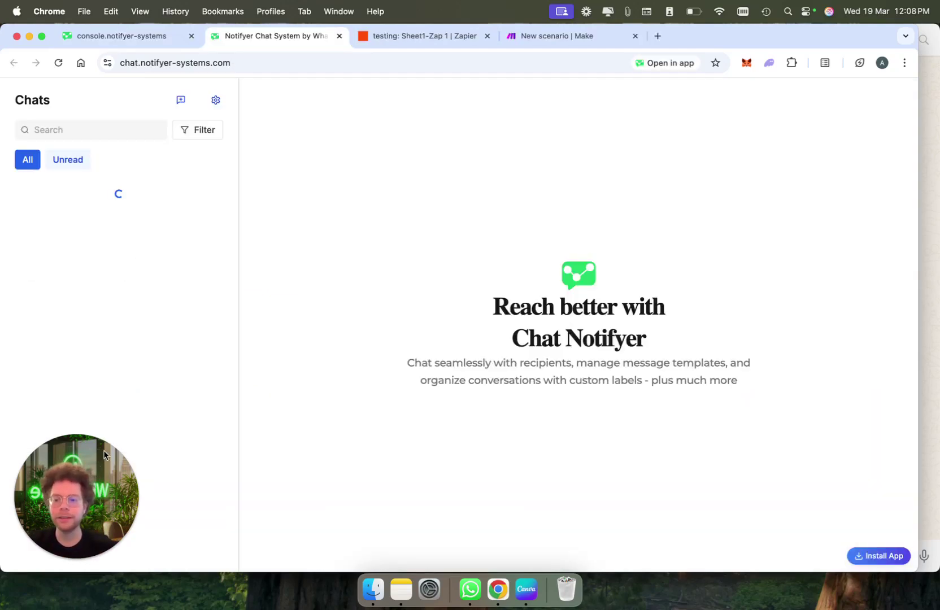
left_click_drag(85, 458, 875, 465)
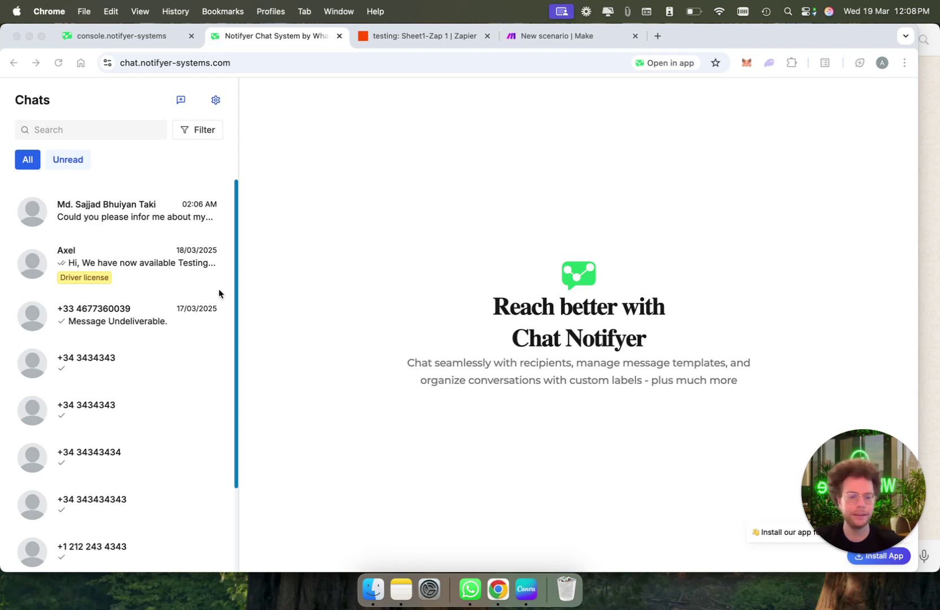
left_click(207, 129)
left_click(218, 175)
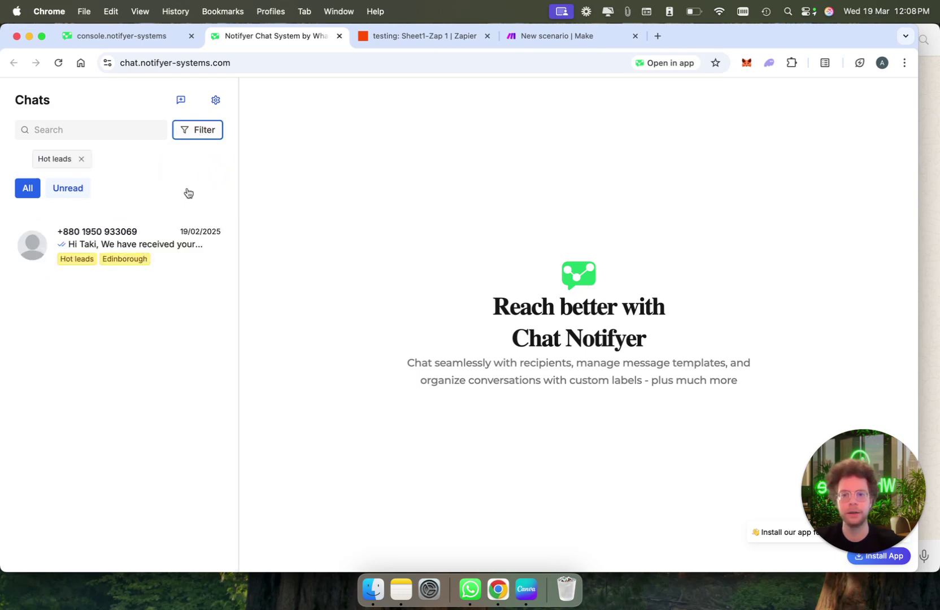
left_click(208, 128)
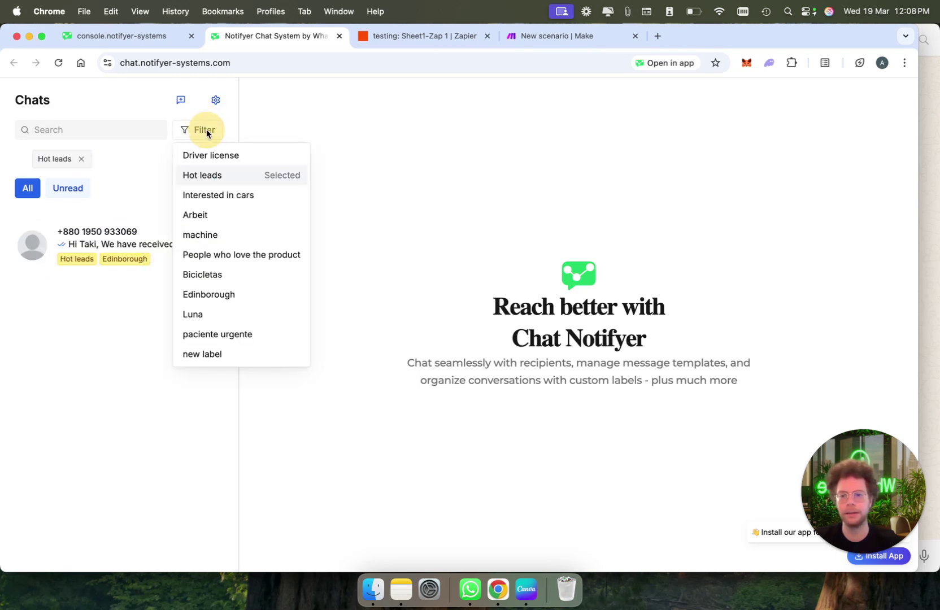
left_click(231, 296)
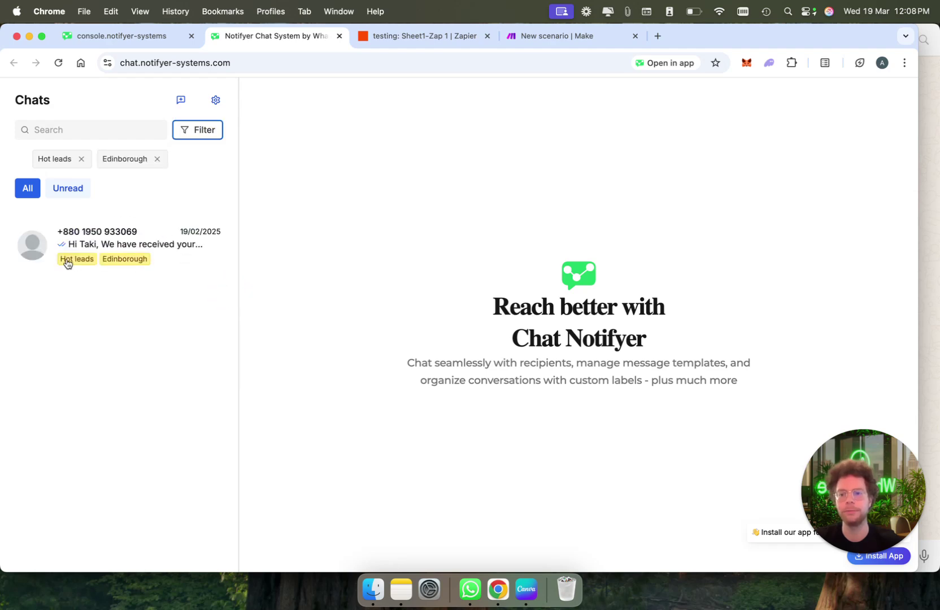
left_click(177, 253)
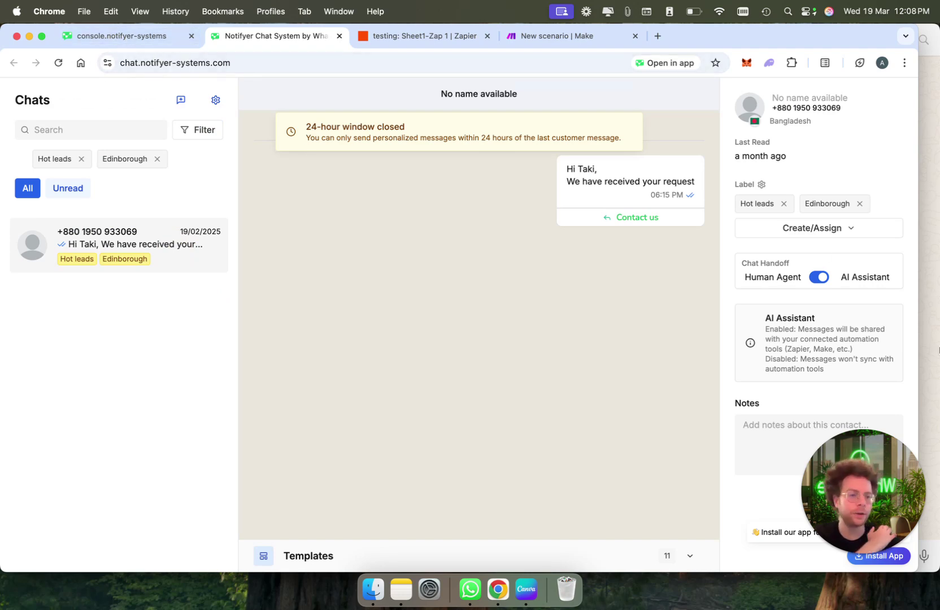
Switch back to the broadcast form, then open Google Drive in a new tab
left_click(121, 36)
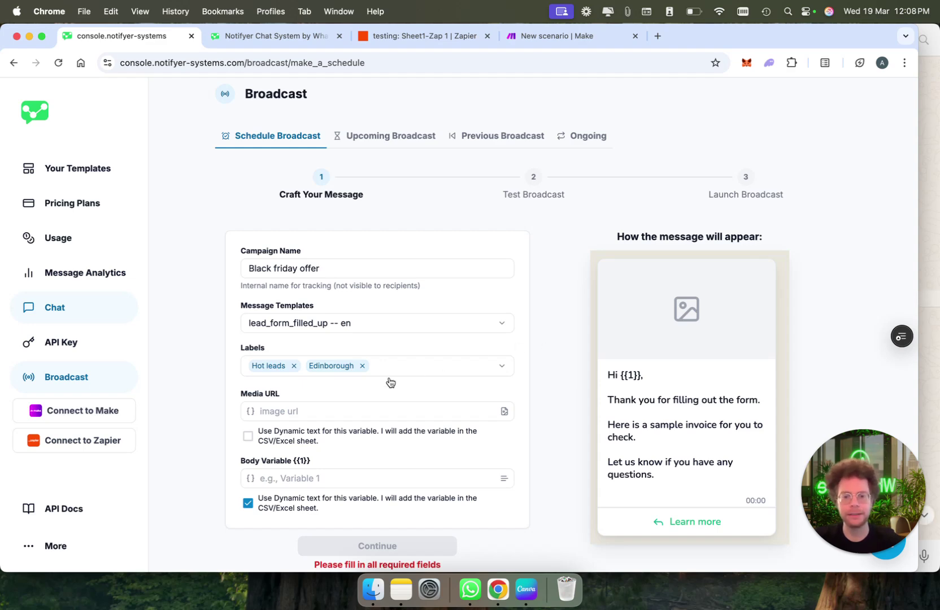
left_click(658, 36)
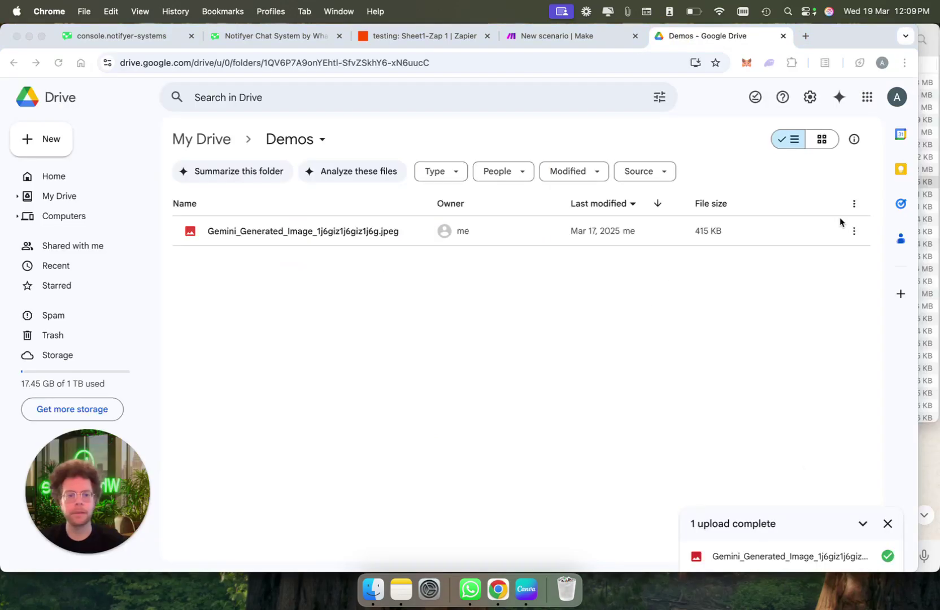
Share the Gemini image as Viewer with anyone with the link and copy its link
right_click(476, 227)
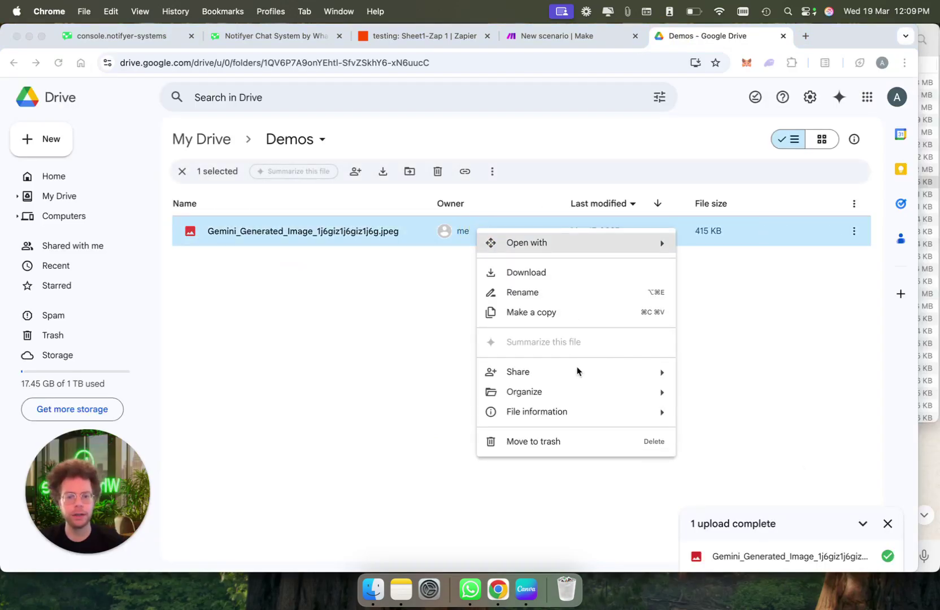
mouse_move(558, 371)
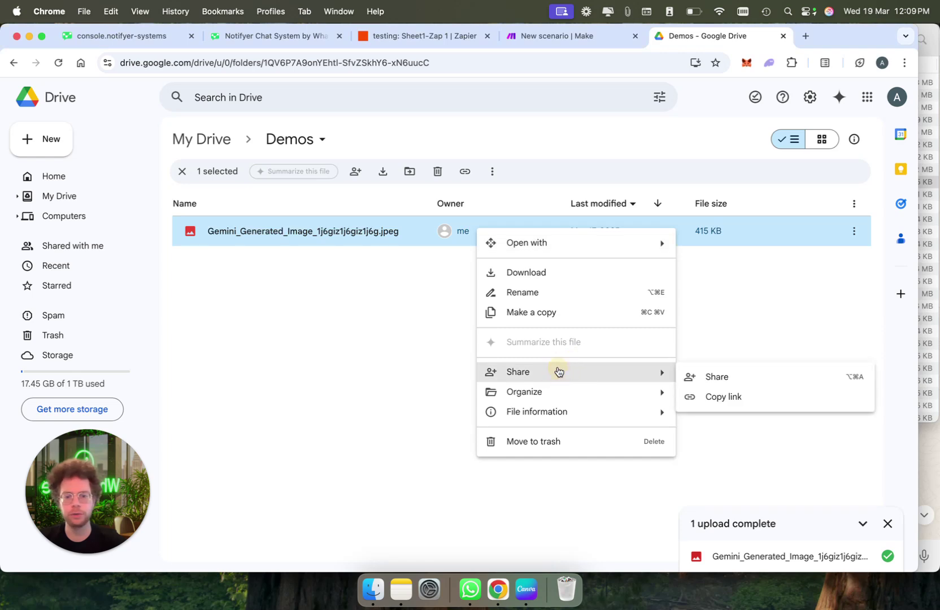
left_click(717, 377)
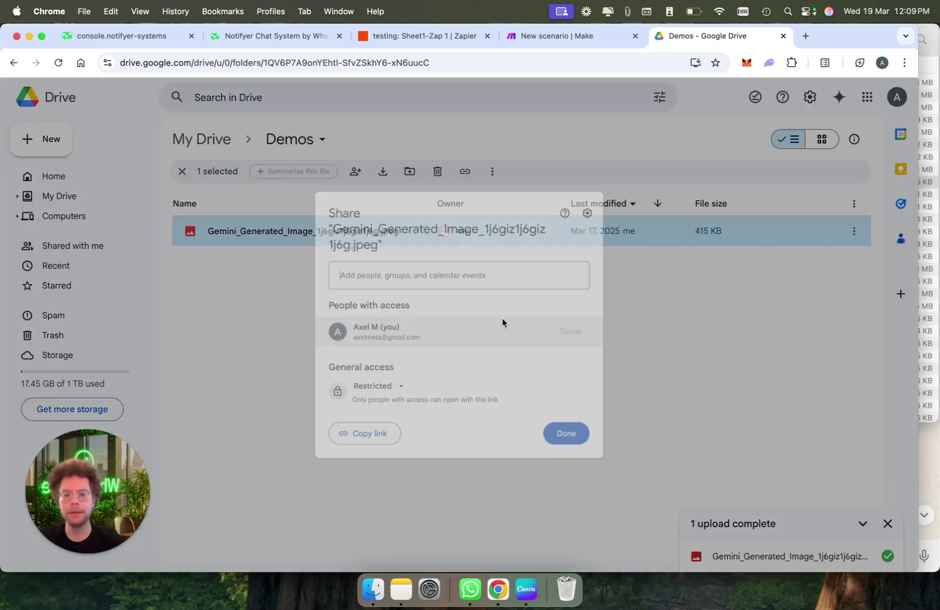
left_click(370, 392)
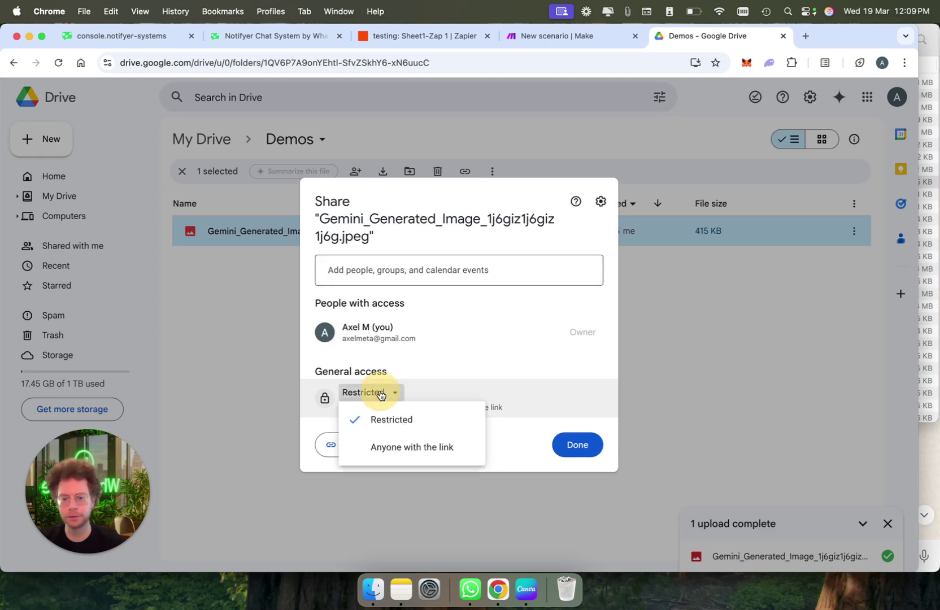
left_click(402, 449)
left_click(567, 384)
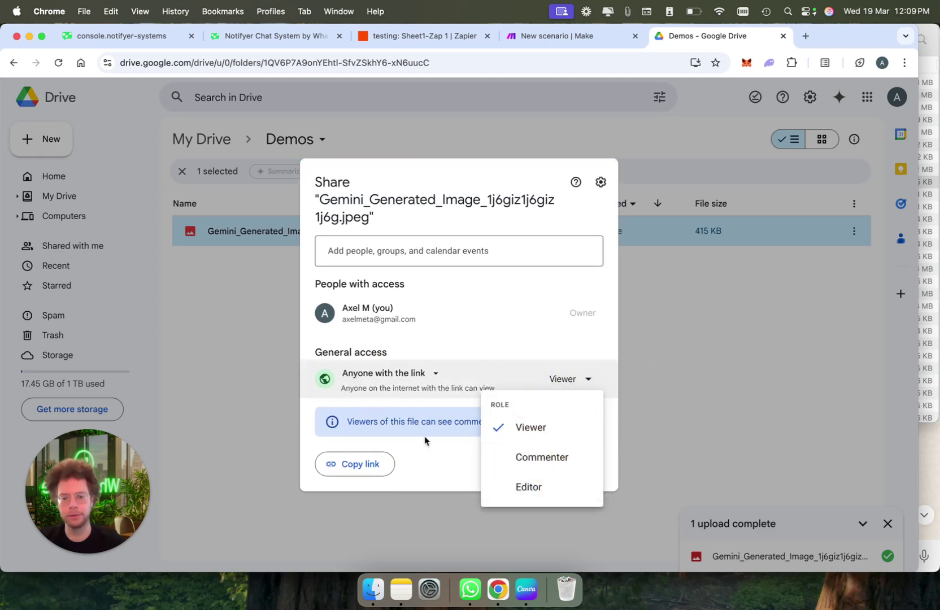
left_click(390, 459)
left_click(390, 459)
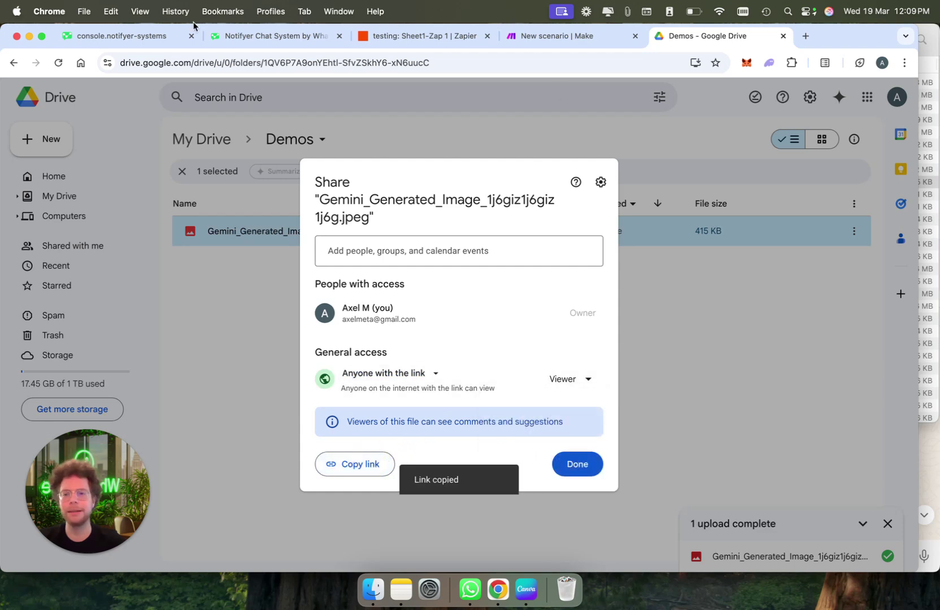
left_click(260, 37)
Paste the Drive image link into Media URL and enter 'A' as the body variable
left_click(148, 35)
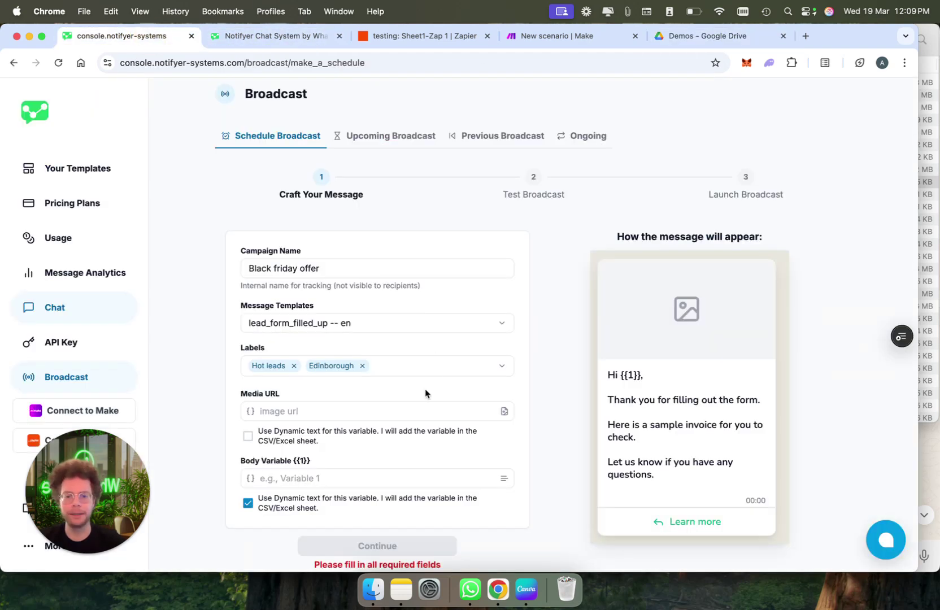
left_click(292, 419)
key("super+v")
scroll(342, 442, "down", 1)
left_click(343, 444)
type("A")
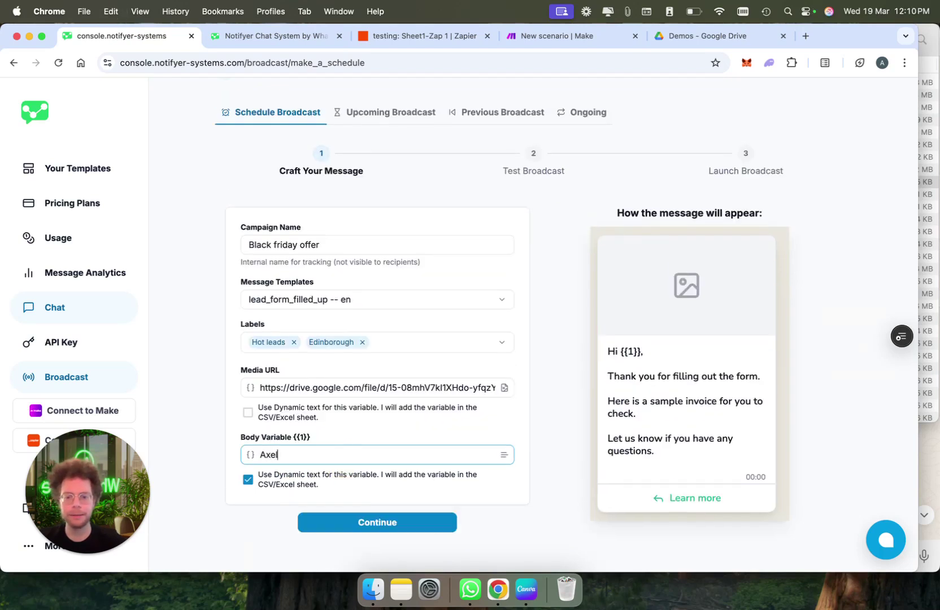
Send a test broadcast to a Spanish WhatsApp number and check it in WhatsApp
left_click(365, 524)
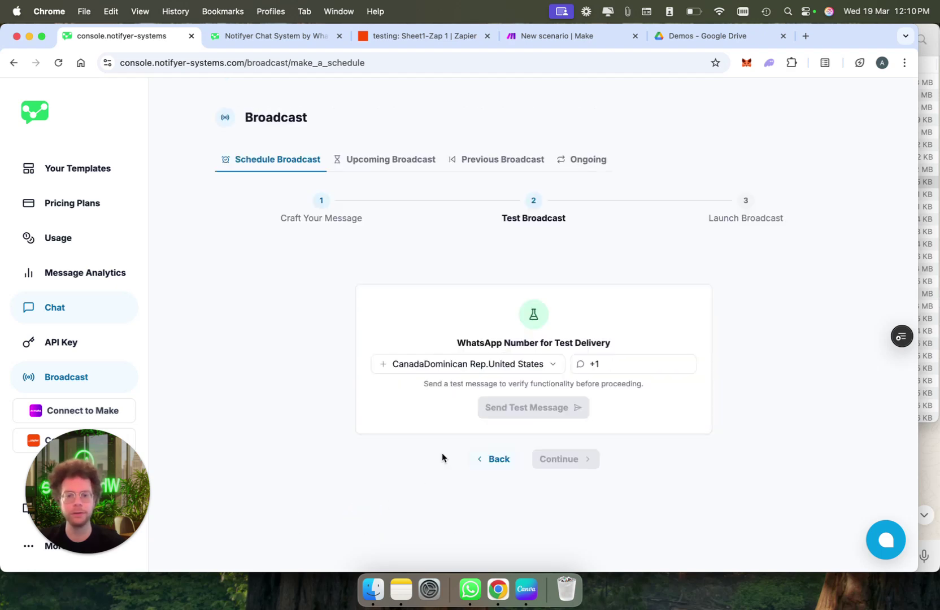
left_click(474, 372)
scroll(468, 218, "up", 10)
scroll(468, 217, "down", 5)
left_click(468, 218)
left_click(561, 368)
left_click(553, 408)
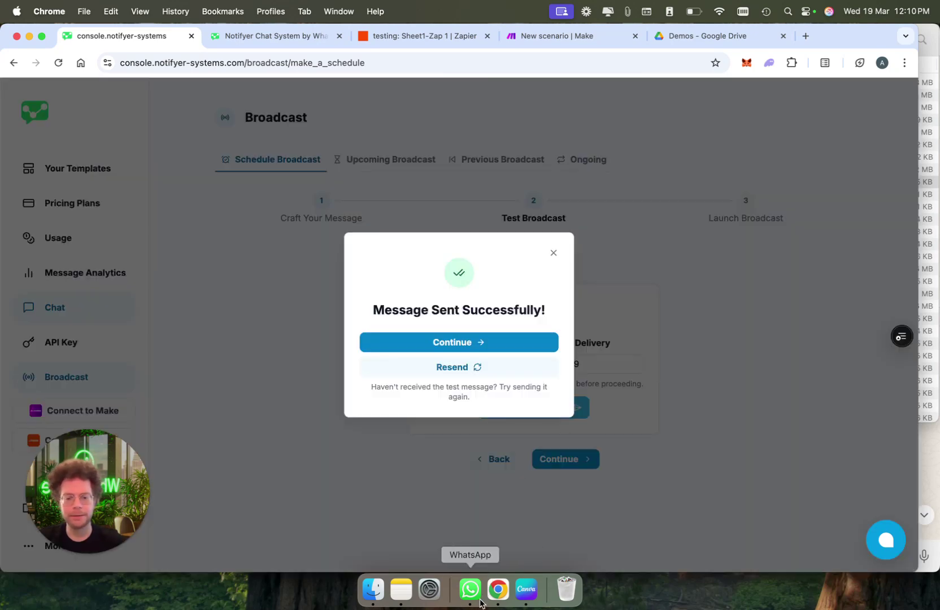
left_click(470, 589)
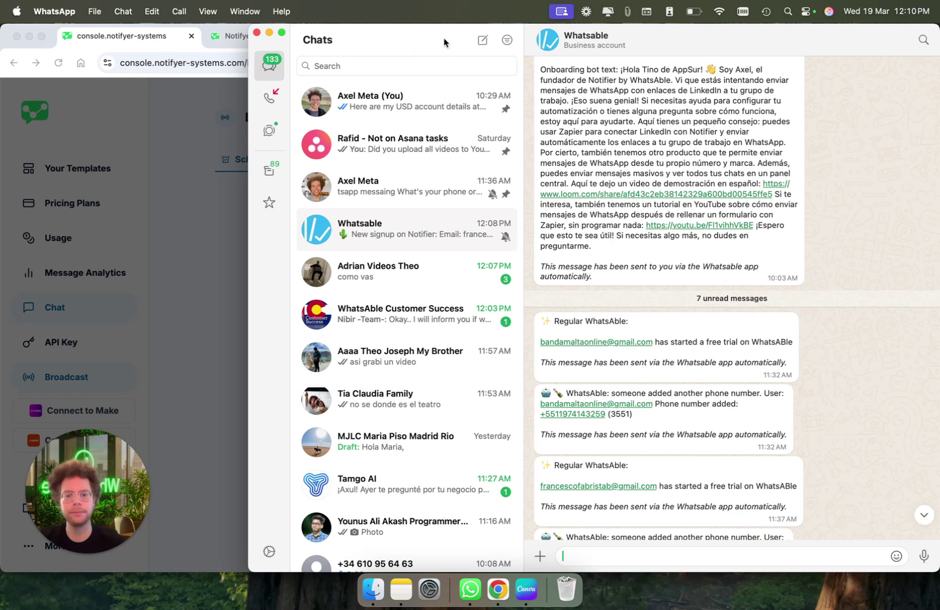
In the Groceries Demo Shop chat, reply 'Learn more' to the test message
left_click_drag(444, 42, 552, 50)
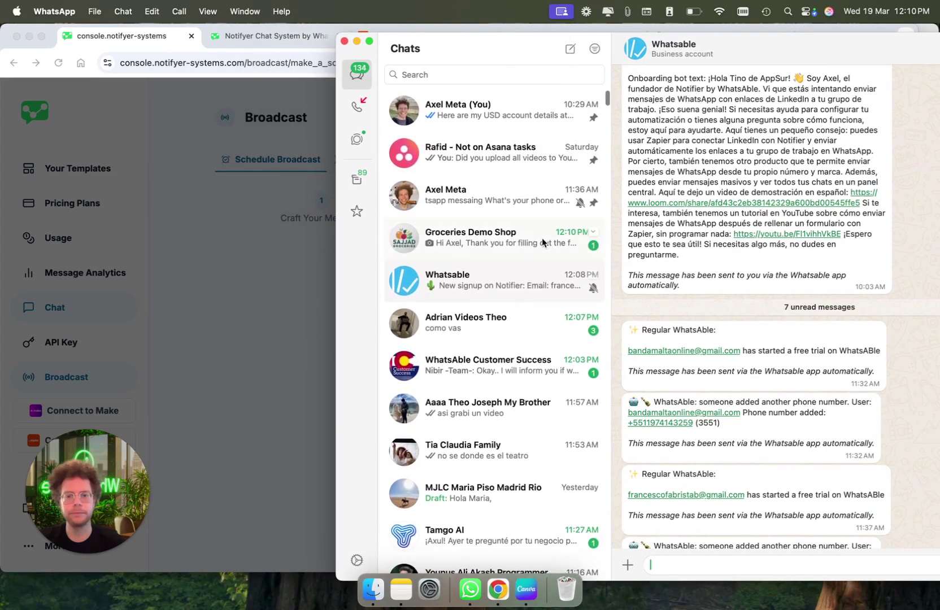
left_click(542, 238)
left_click_drag(805, 51, 524, 43)
scroll(512, 371, "down", 5)
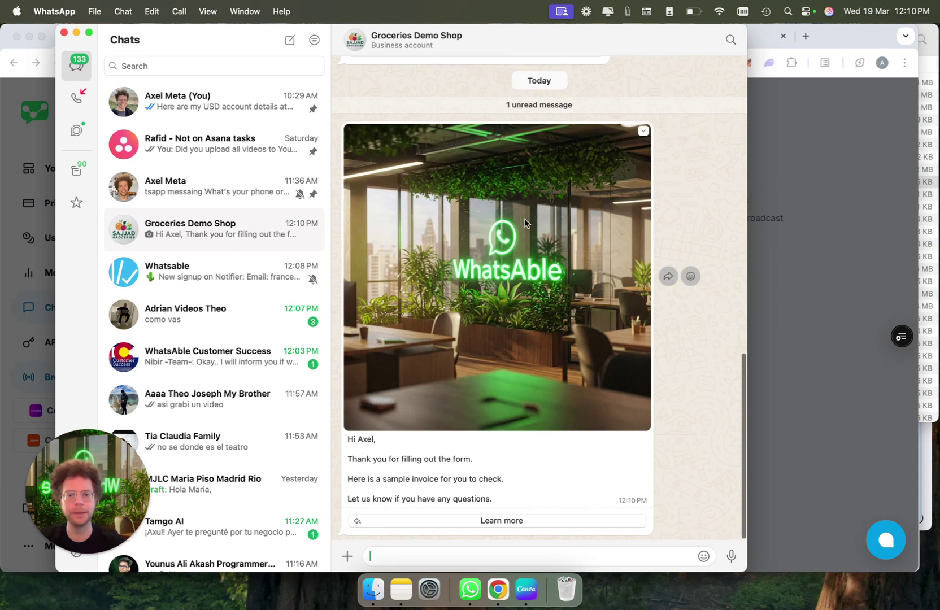
left_click(497, 523)
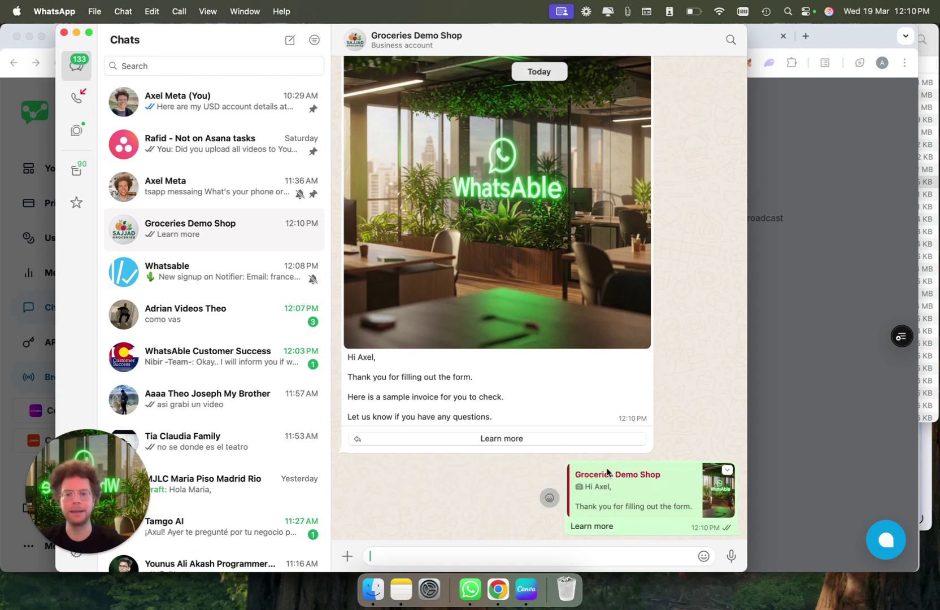
Back in the Notifyer chat inbox, remove the Hot leads filter
left_click(814, 437)
left_click(290, 39)
left_click(81, 159)
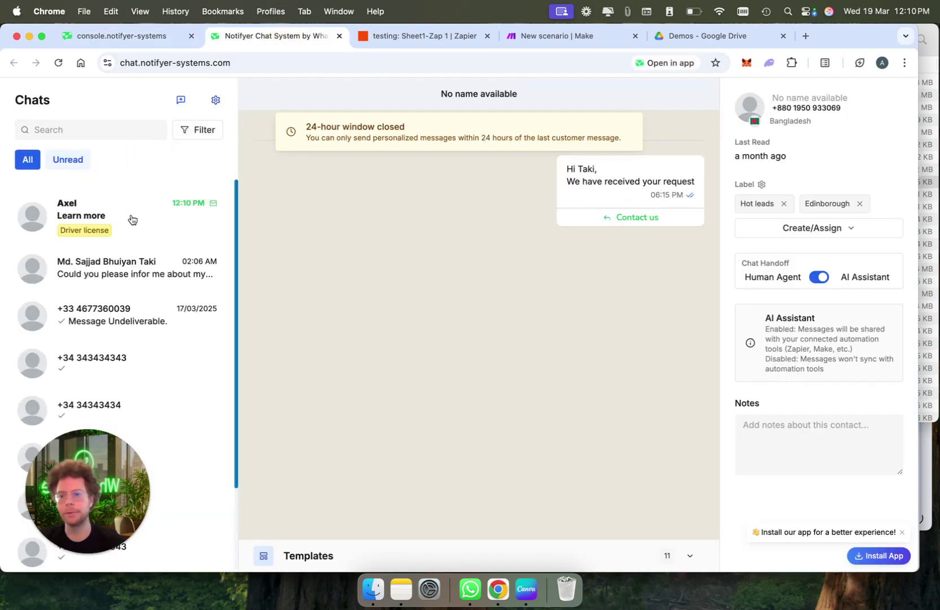
Reply 'what would you like to know?' to the contact who answered Learn more
left_click(122, 217)
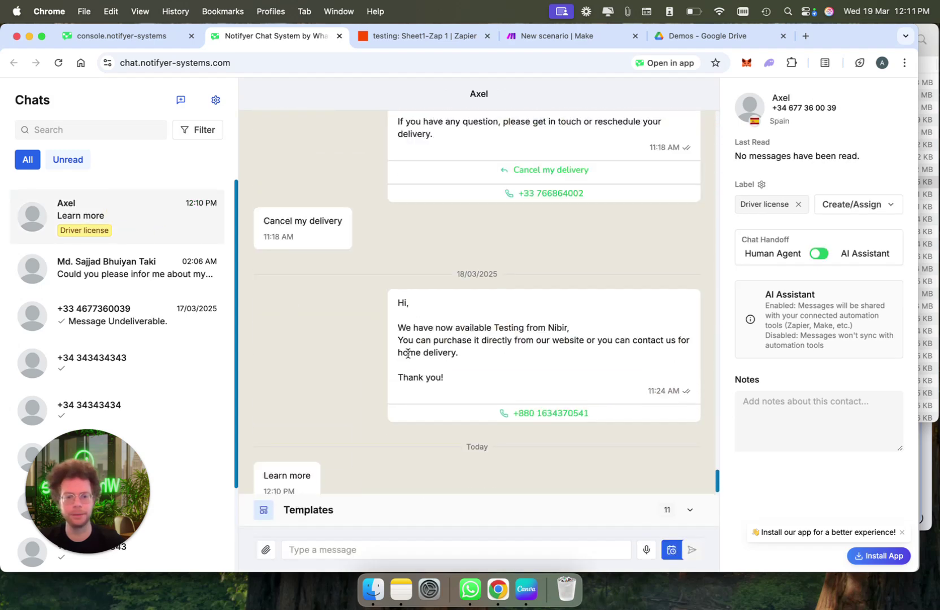
left_click(373, 547)
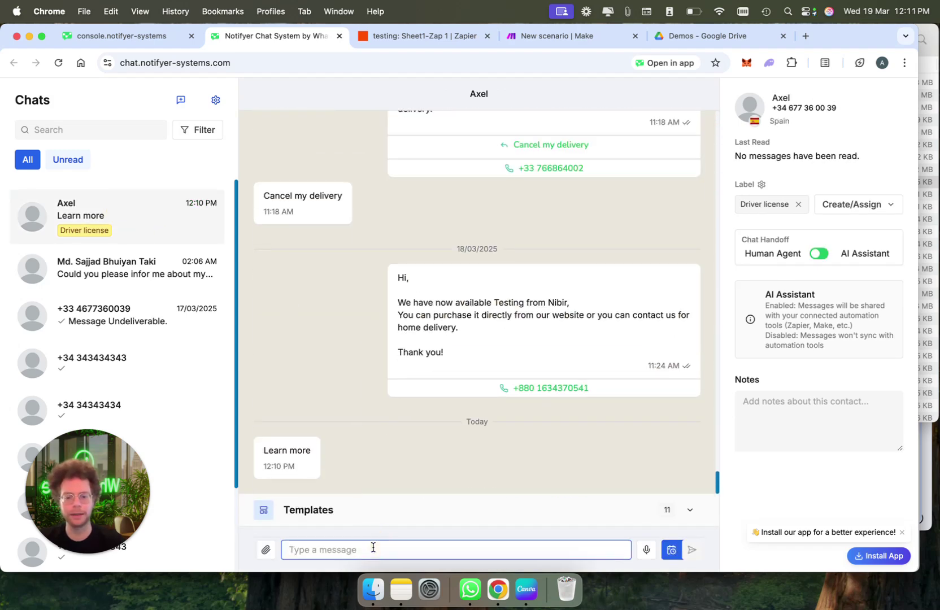
type("what would you like to know?")
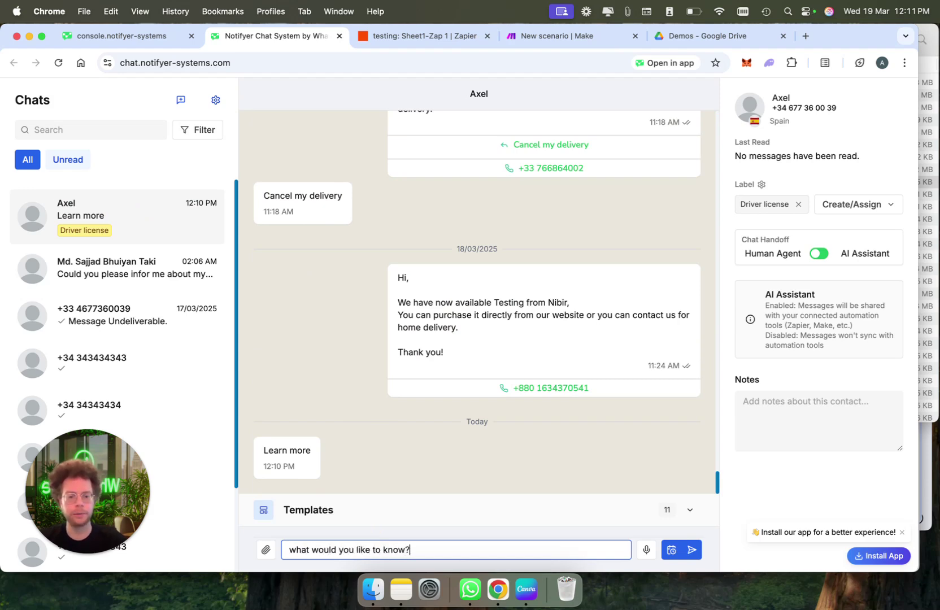
key("Return")
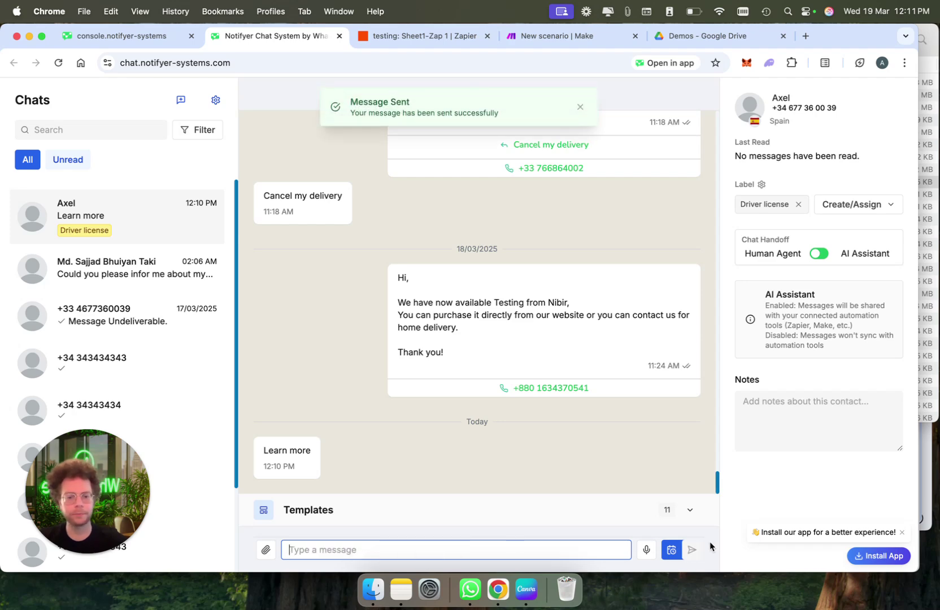
Confirm the reply in WhatsApp, hand the chat to the AI assistant, and return to the broadcast
left_click(471, 590)
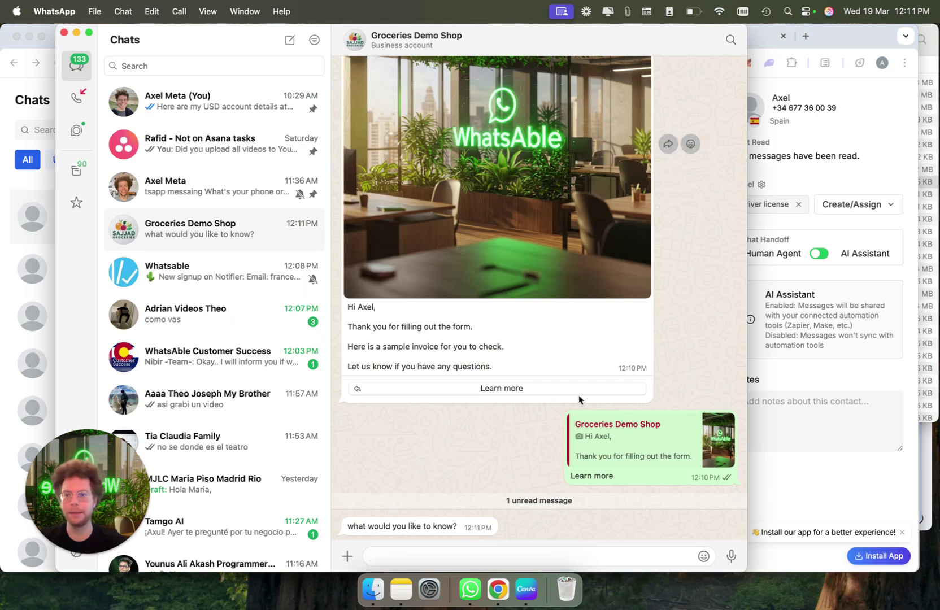
left_click(879, 448)
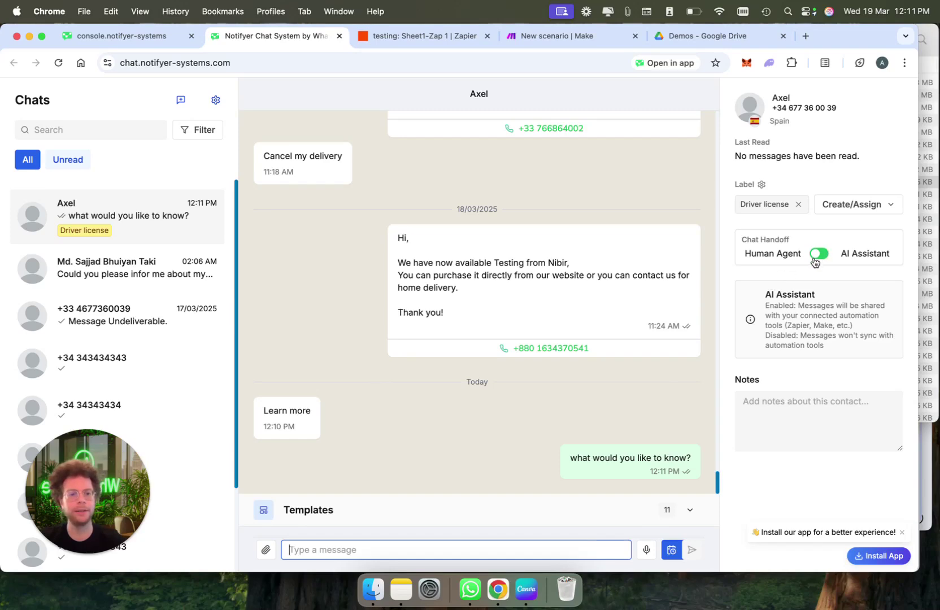
left_click(819, 256)
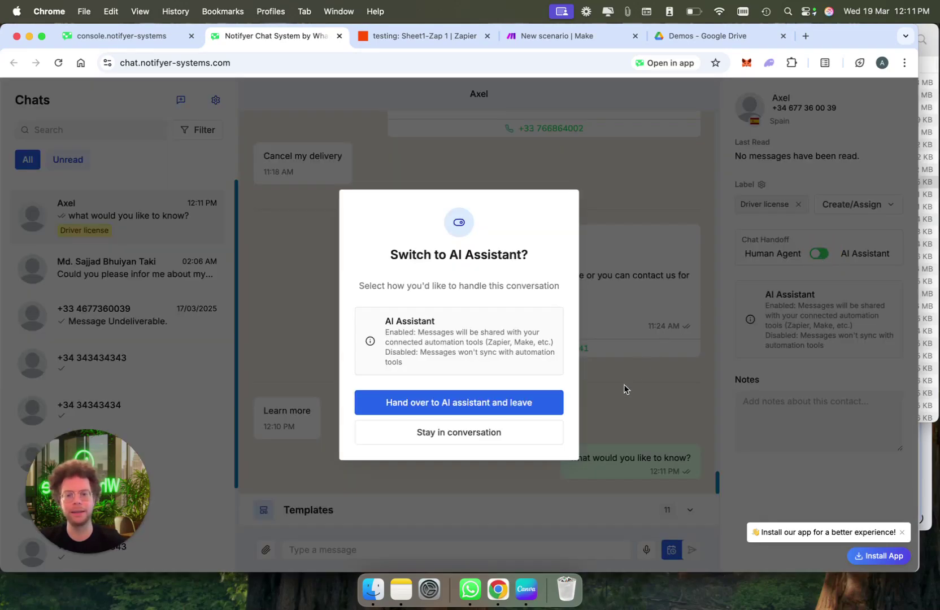
left_click(100, 36)
Continue to the launch step and schedule the broadcast for 3/19/2025 at 12:39 AM
left_click(529, 342)
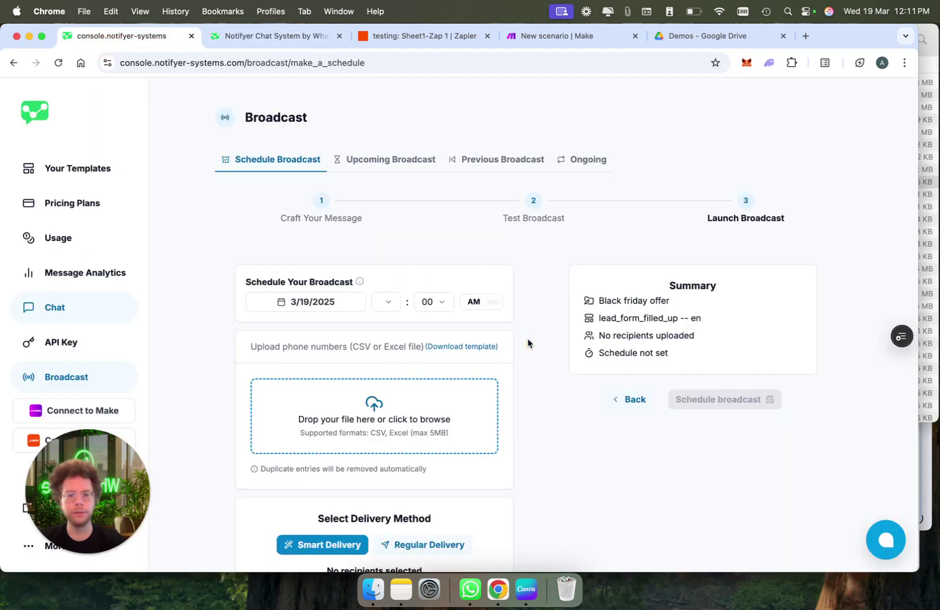
left_click(312, 303)
left_click(326, 457)
left_click(388, 302)
left_click(399, 355)
left_click(434, 301)
left_click(443, 476)
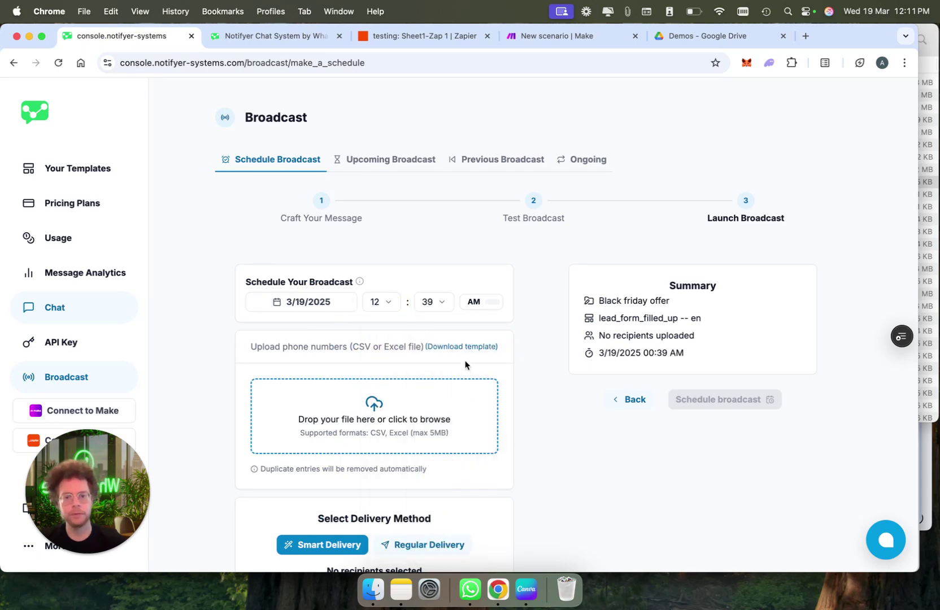
Download the lead_form_filled_up_template recipient file and open it
scroll(258, 423, "down", 2)
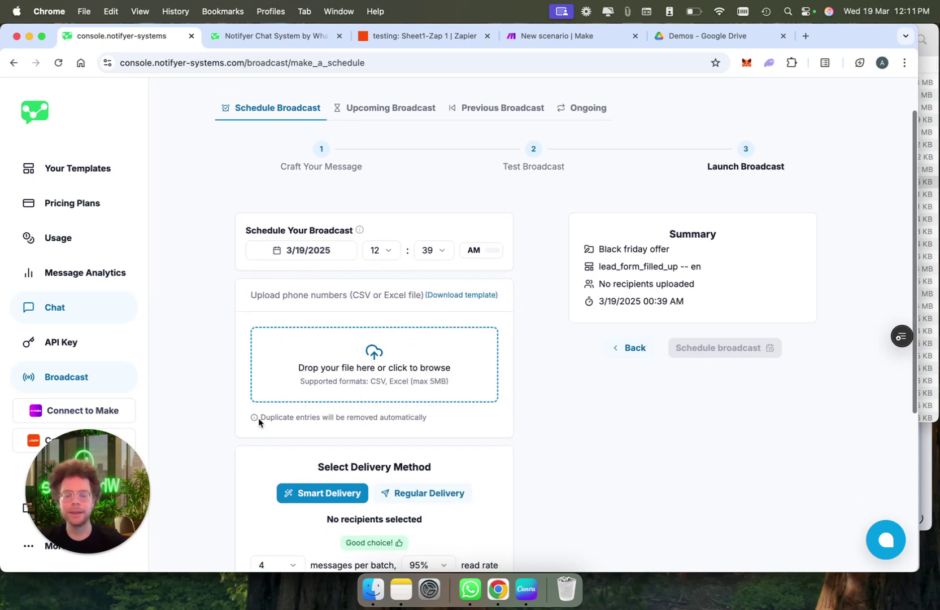
left_click(465, 298)
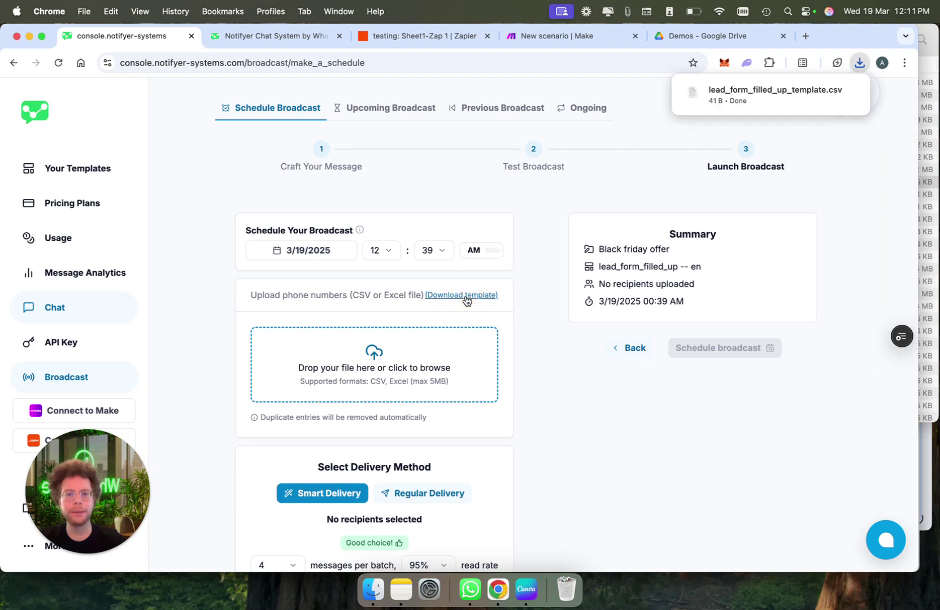
left_click(796, 90)
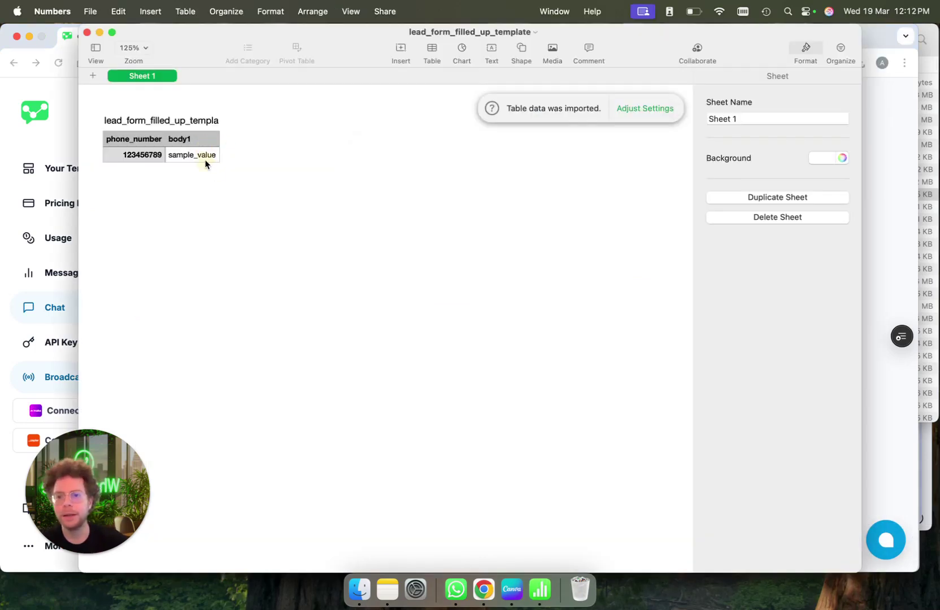
Replace row 2's sample values with the contact's phone number and first name
left_click(204, 160)
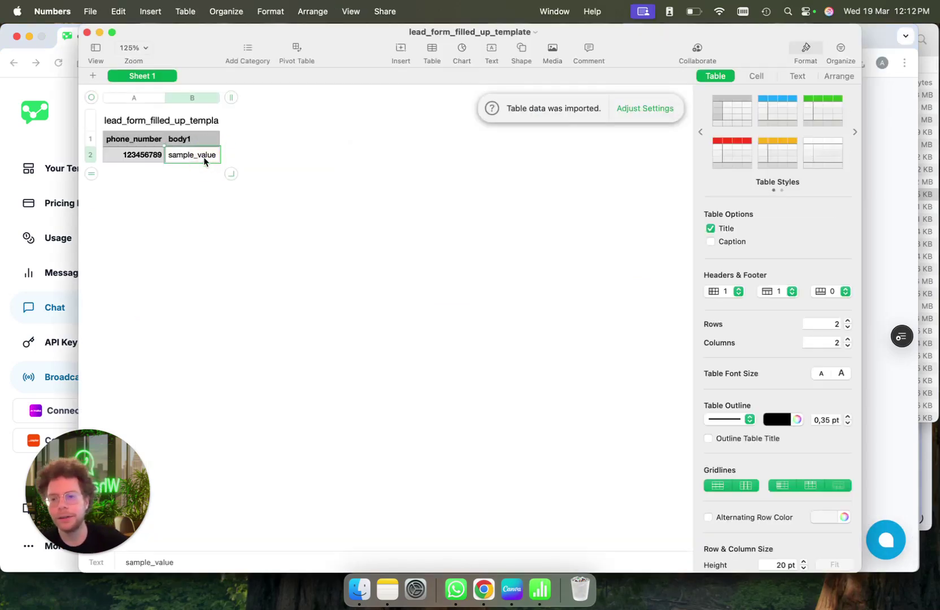
double_click(192, 158)
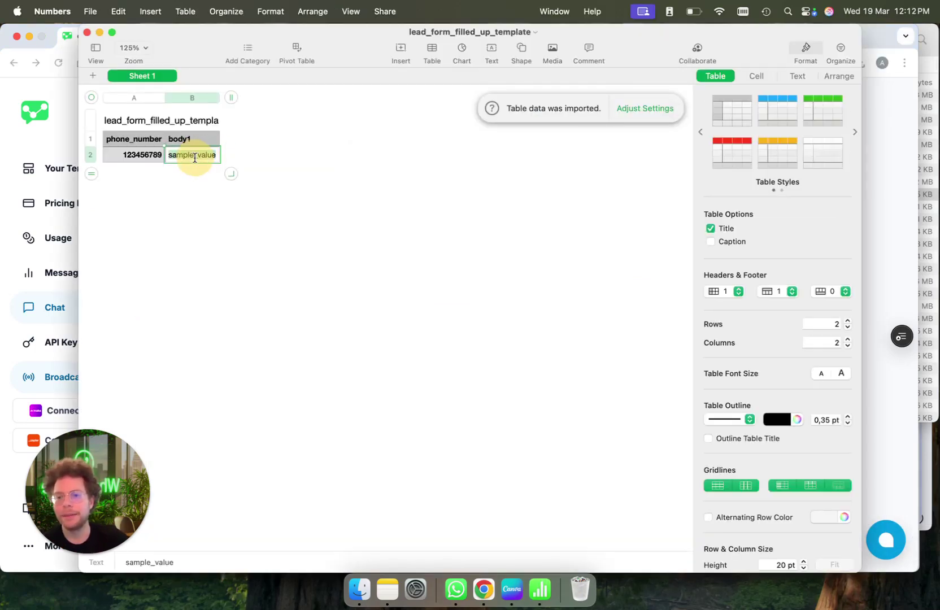
left_click(197, 141)
left_click(148, 155)
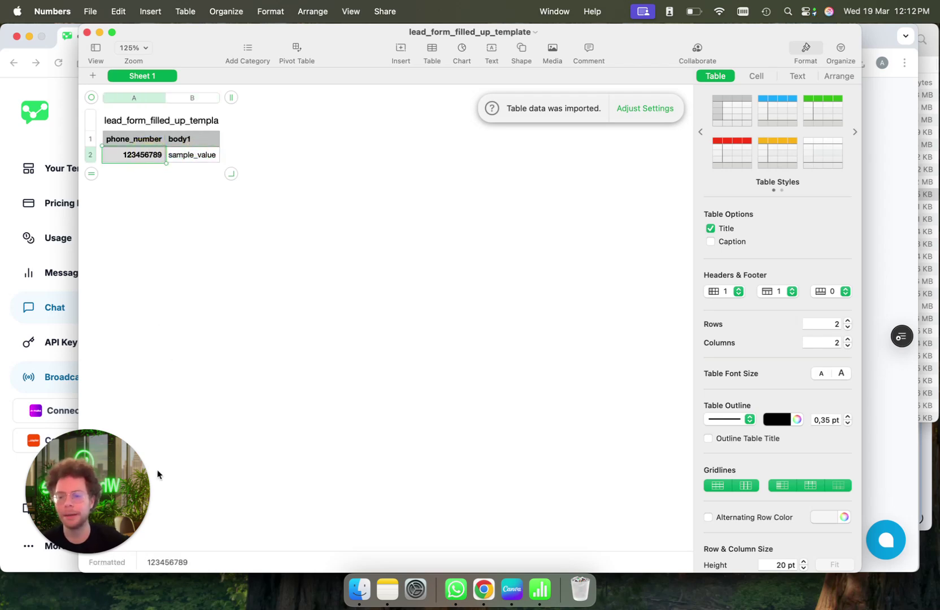
left_click(195, 158)
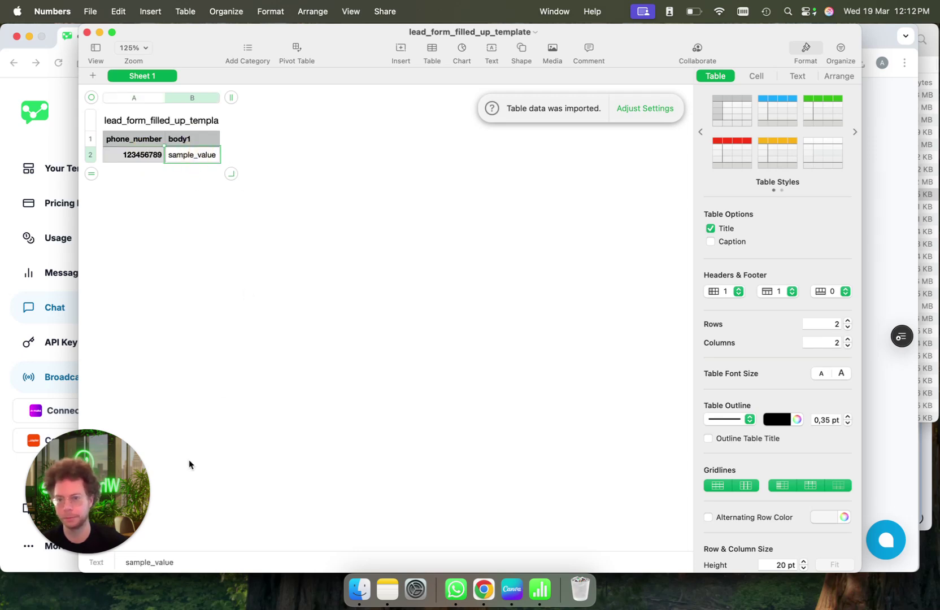
left_click(153, 154)
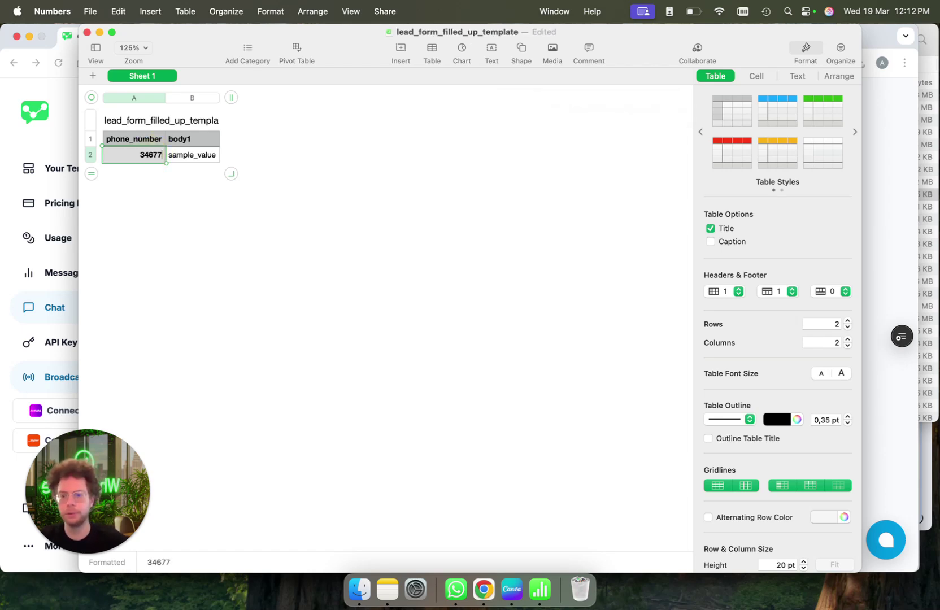
left_click(183, 157)
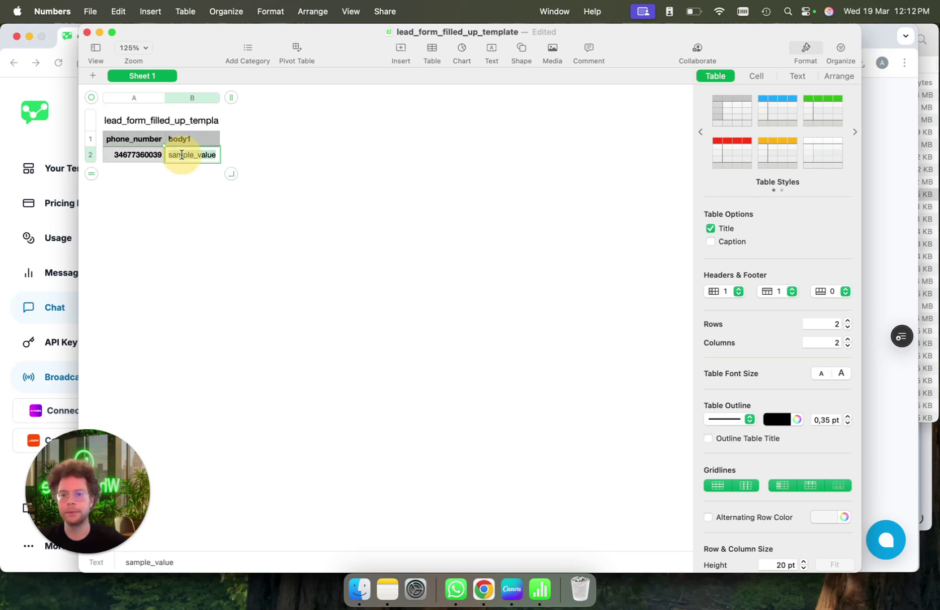
type("Axel")
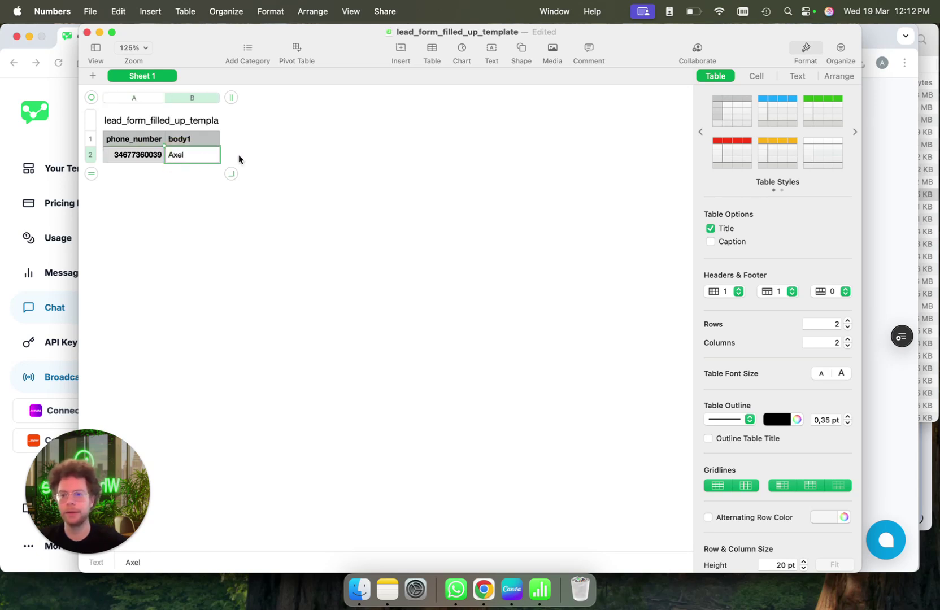
Add a third row holding a second recipient with their first name
left_click(179, 185)
left_click(186, 157)
left_click(186, 156)
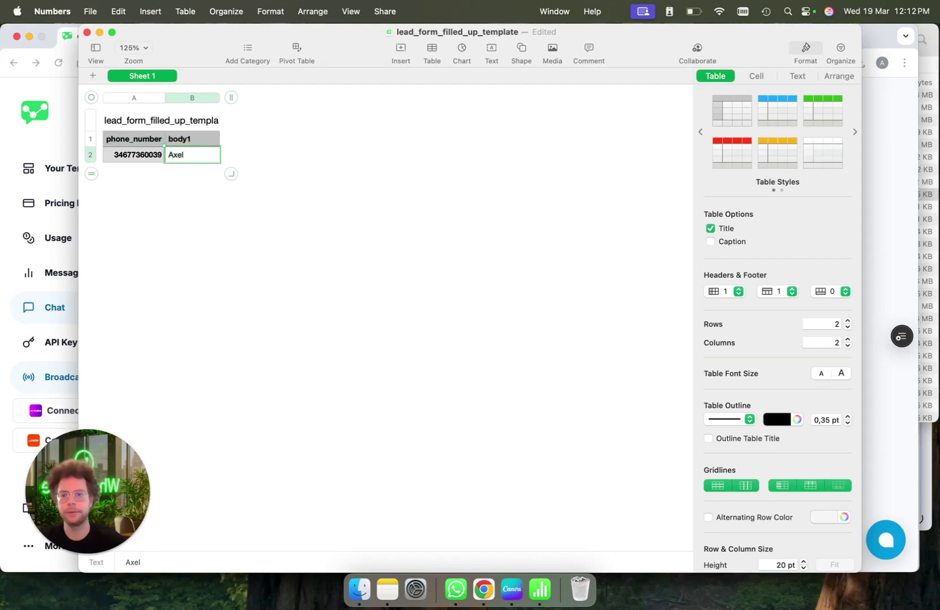
key("Return")
key("super+v")
left_click(179, 173)
left_click(179, 170)
type("Alex")
left_click(243, 145)
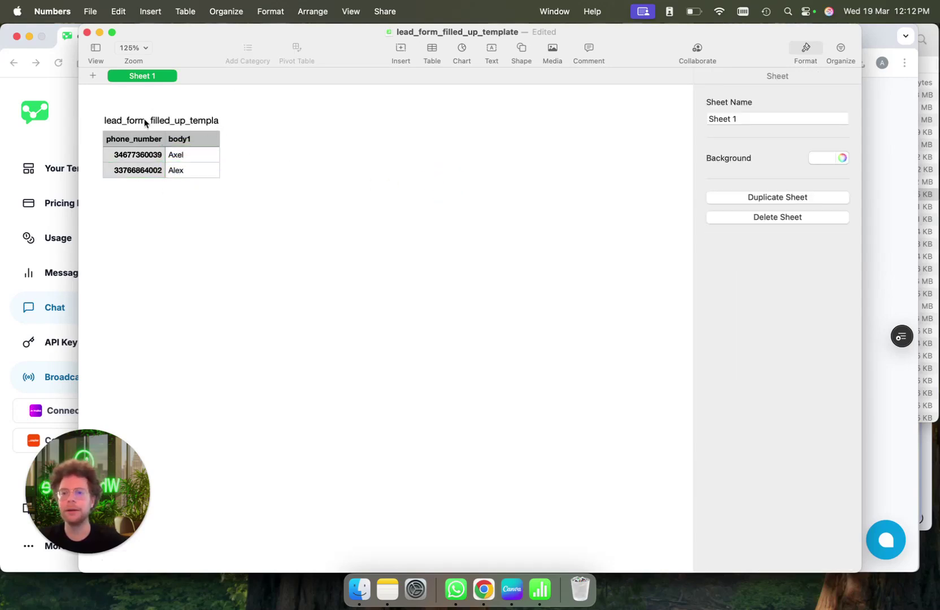
Export the spreadsheet to Excel via File > Export To
left_click(89, 10)
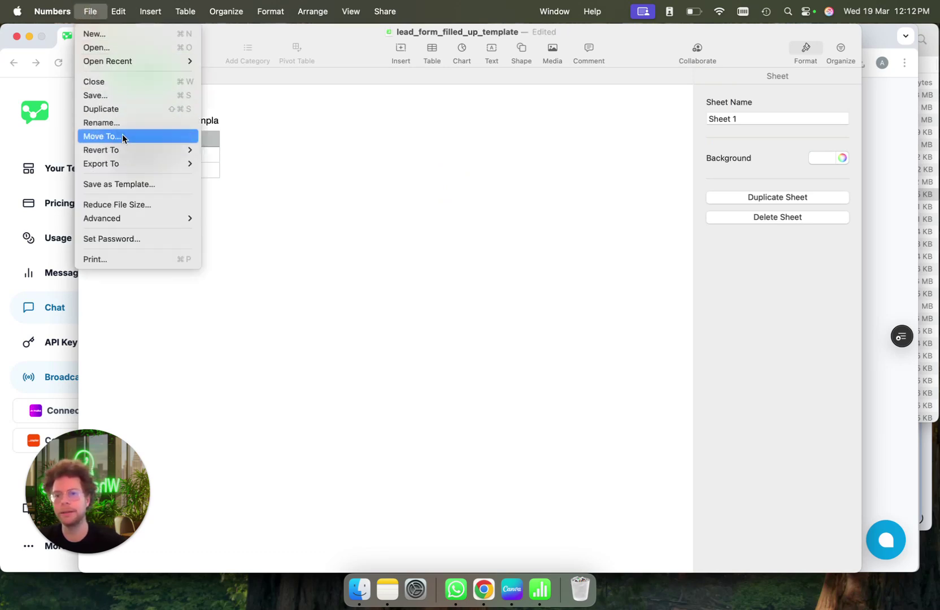
mouse_move(130, 164)
left_click(247, 178)
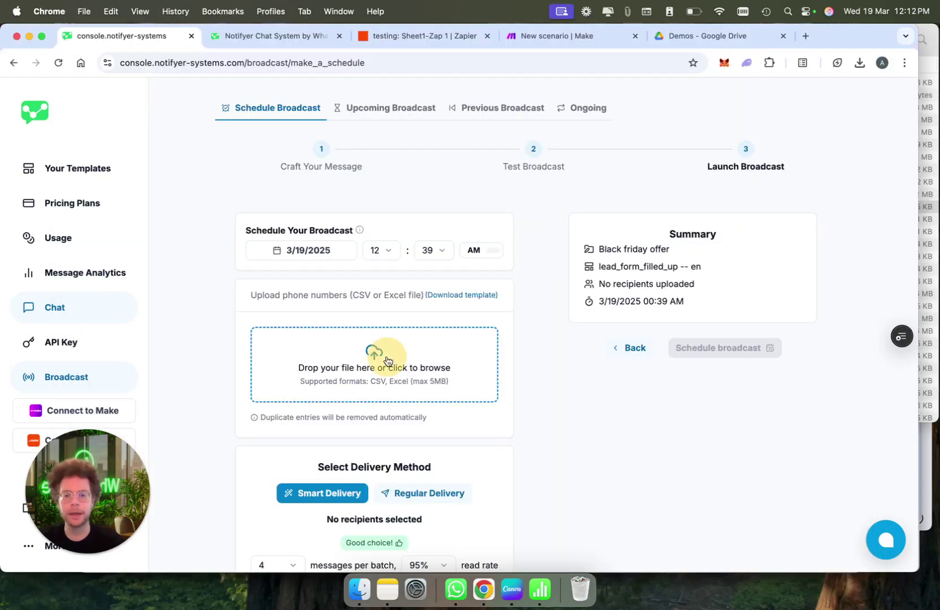
Upload sample demo broadcast.xlsx and review the duplicate note, 24-recipient count and broadcast cost
left_click(385, 358)
double_click(291, 142)
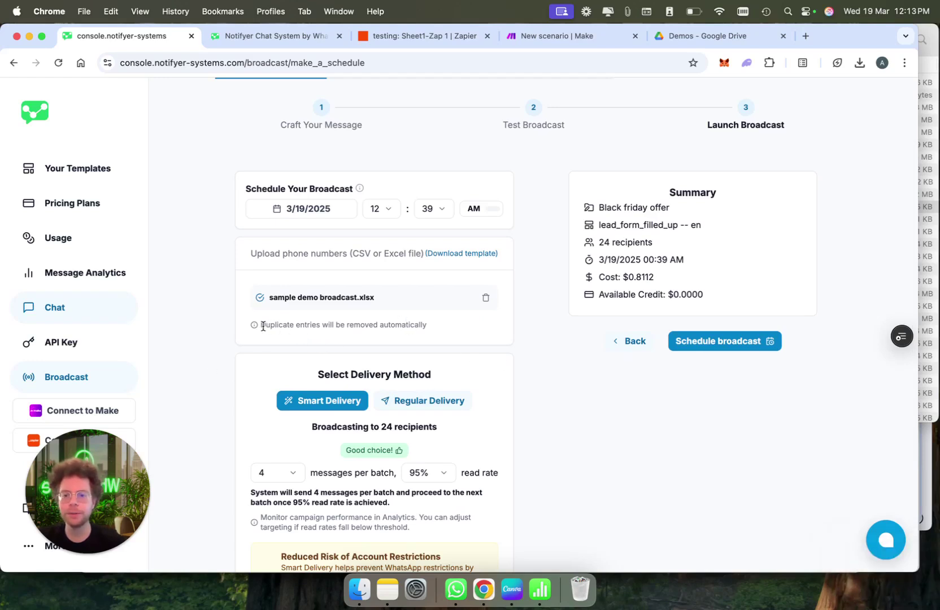
left_click_drag(261, 325, 427, 333)
left_click(473, 332)
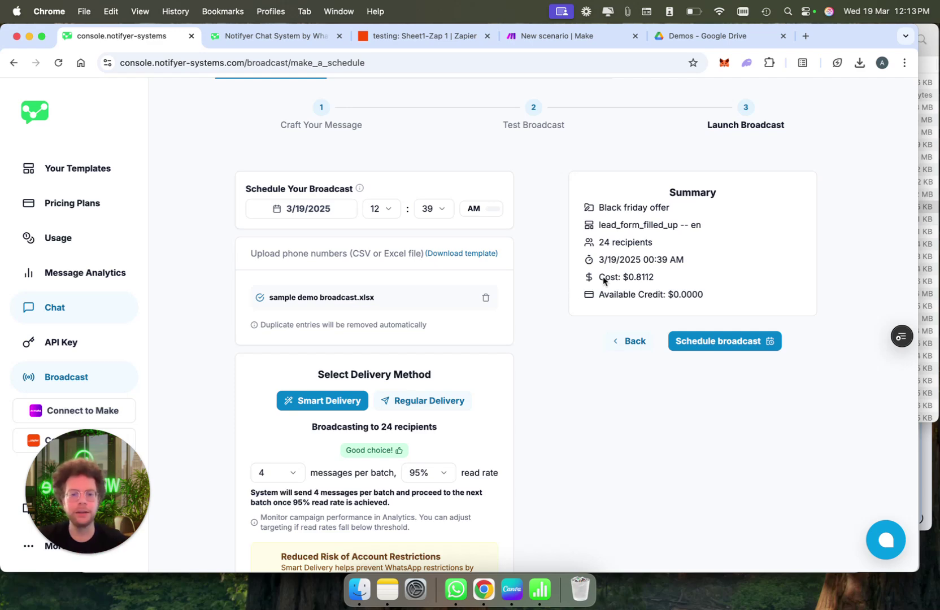
left_click_drag(599, 243, 664, 243)
left_click(664, 243)
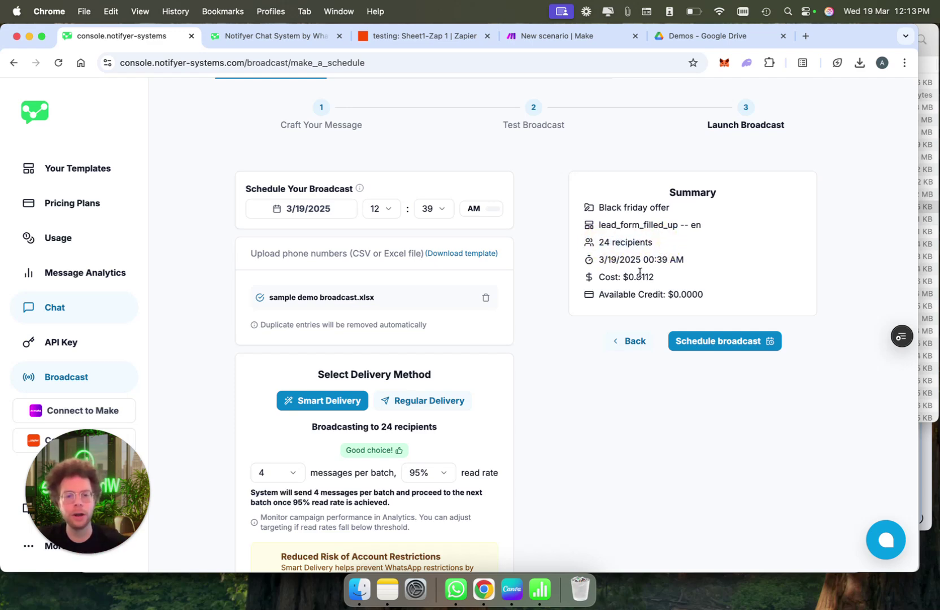
left_click_drag(600, 278, 678, 279)
left_click(680, 280)
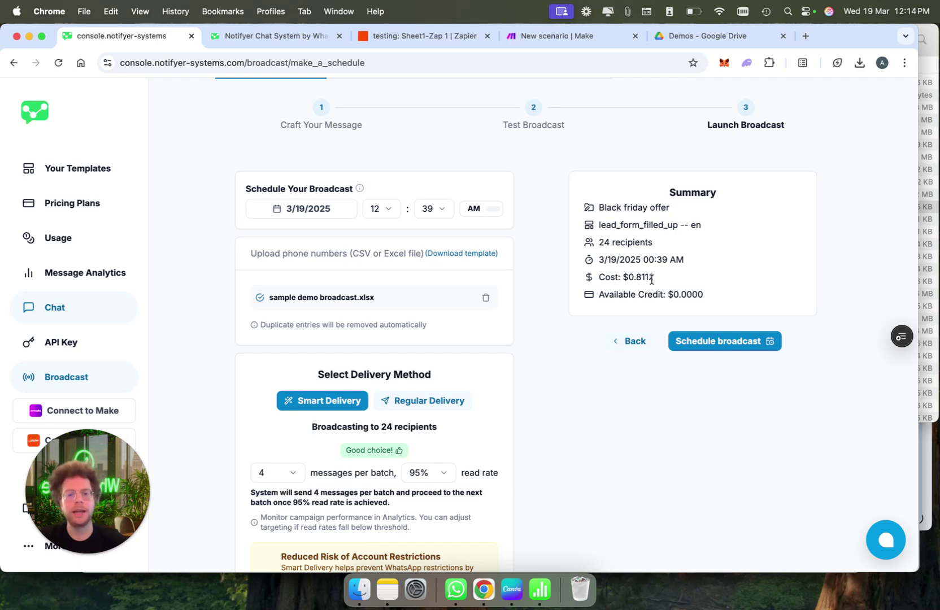
left_click_drag(649, 279, 623, 278)
left_click(697, 288)
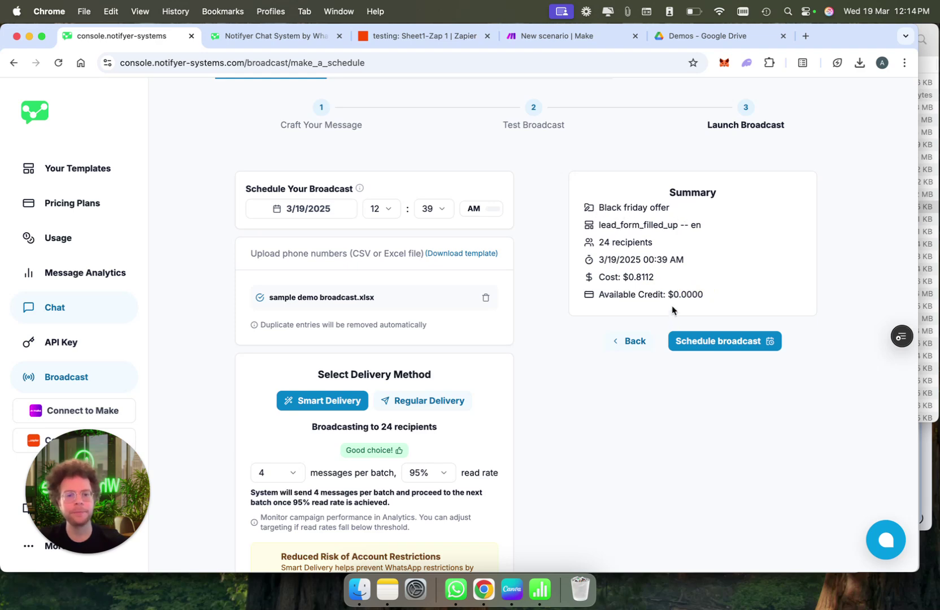
Set Smart Delivery to 20 messages per batch at an 85% read rate
scroll(661, 289, "down", 2)
scroll(661, 294, "down", 4)
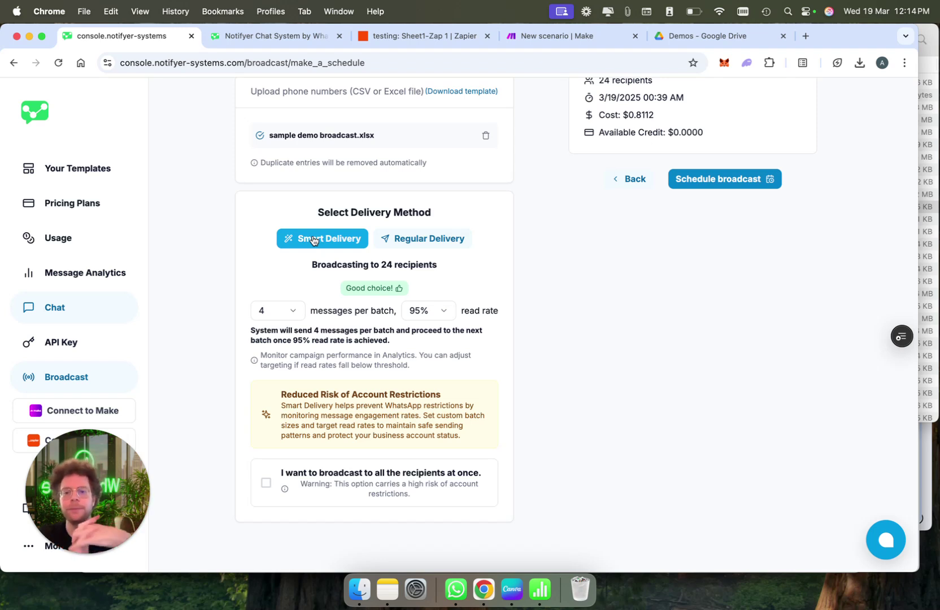
left_click(271, 310)
left_click(303, 519)
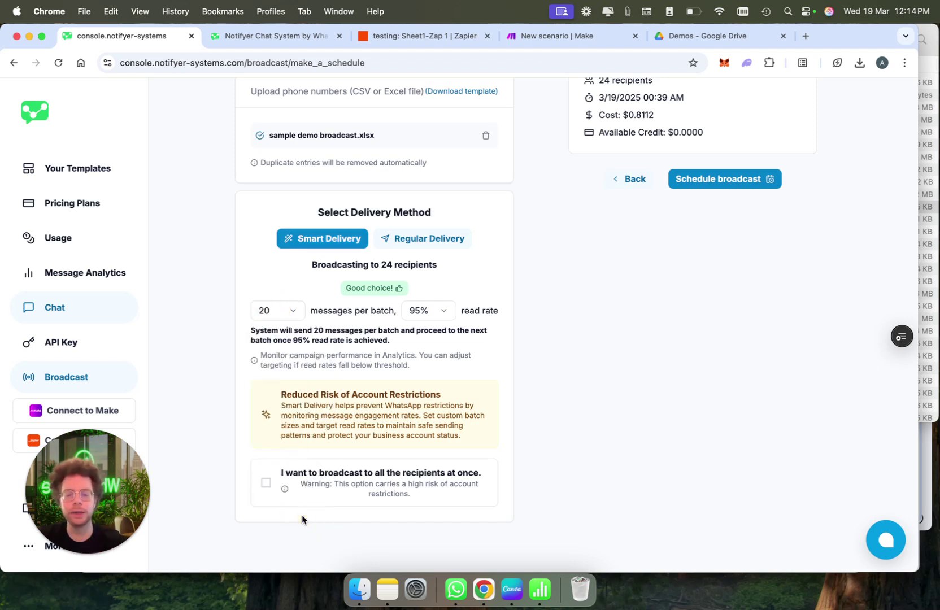
left_click(435, 314)
left_click(445, 399)
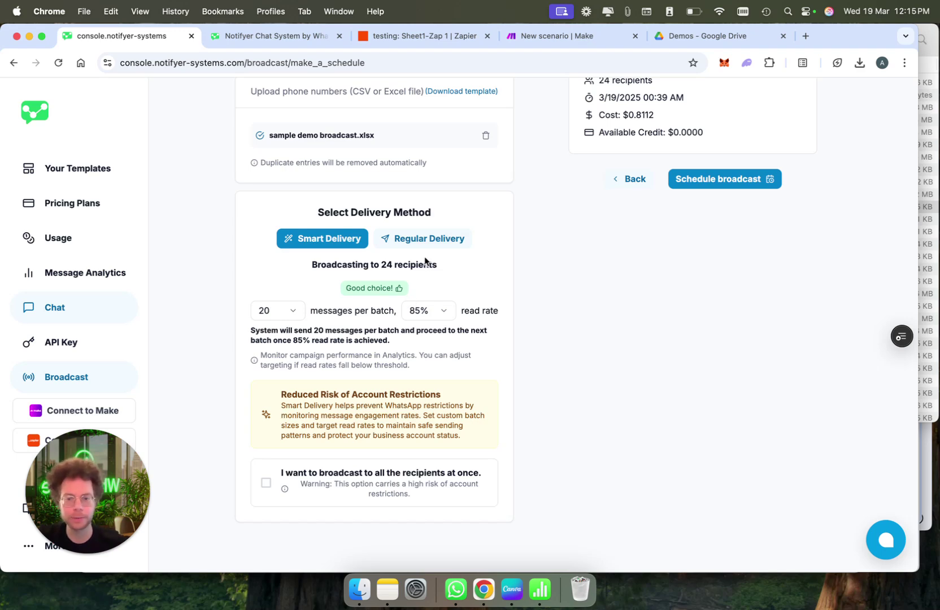
Switch to Regular Delivery and lower the sending pace from 6 to 4 messages per minute
left_click(423, 239)
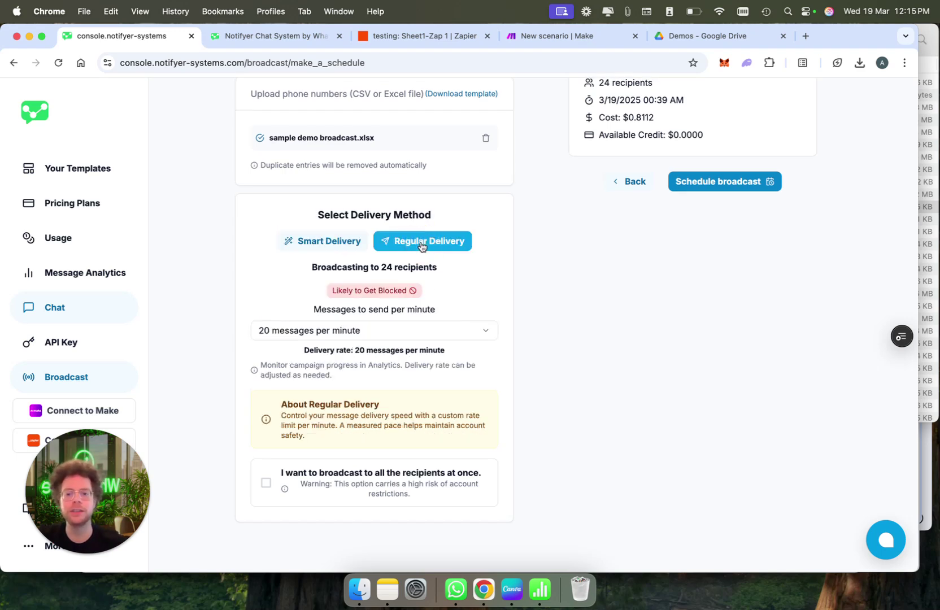
left_click(404, 337)
left_click(376, 399)
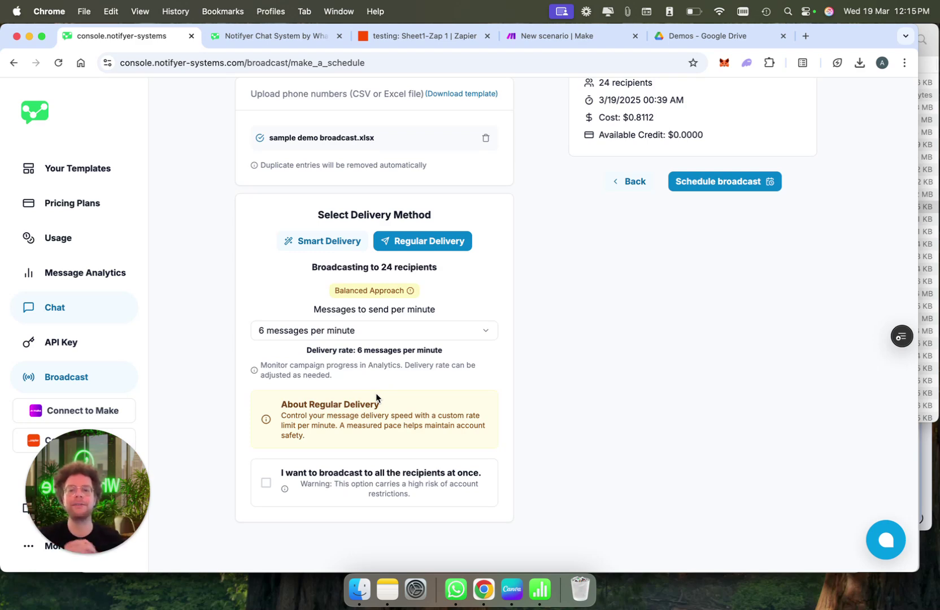
left_click(388, 330)
left_click(389, 356)
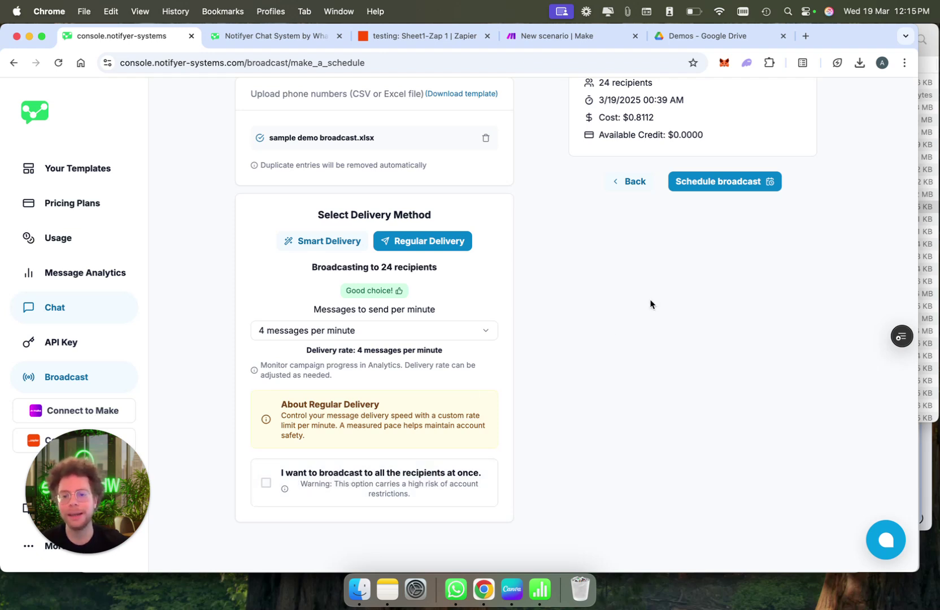
scroll(650, 304, "up", 5)
scroll(650, 304, "up", 4)
scroll(650, 305, "down", 5)
Move the broadcast date to 3/20/2025 and schedule it
left_click(304, 131)
left_click(320, 284)
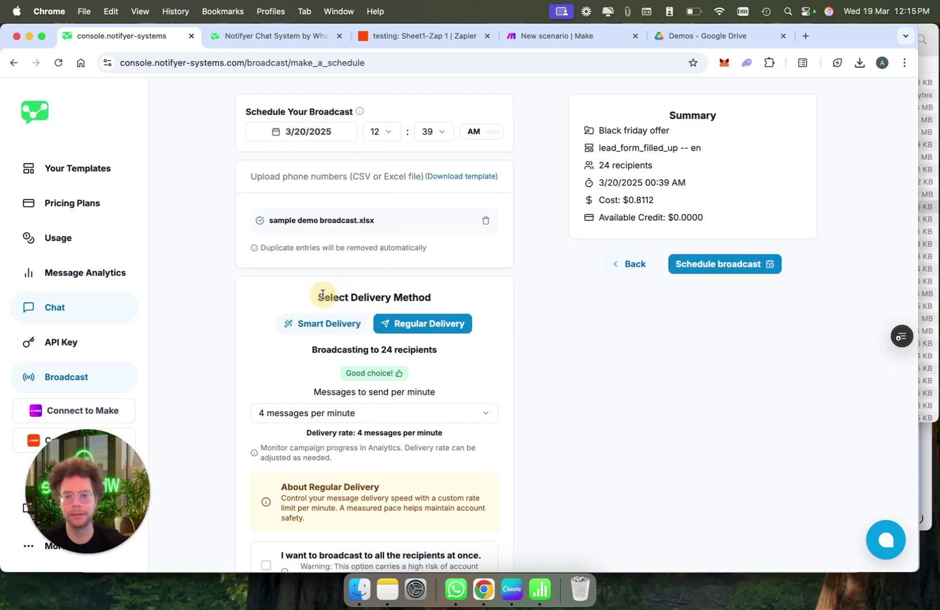
left_click(714, 265)
left_click(553, 271)
View the upcoming broadcasts and the Black friday offer's actions list
left_click(393, 160)
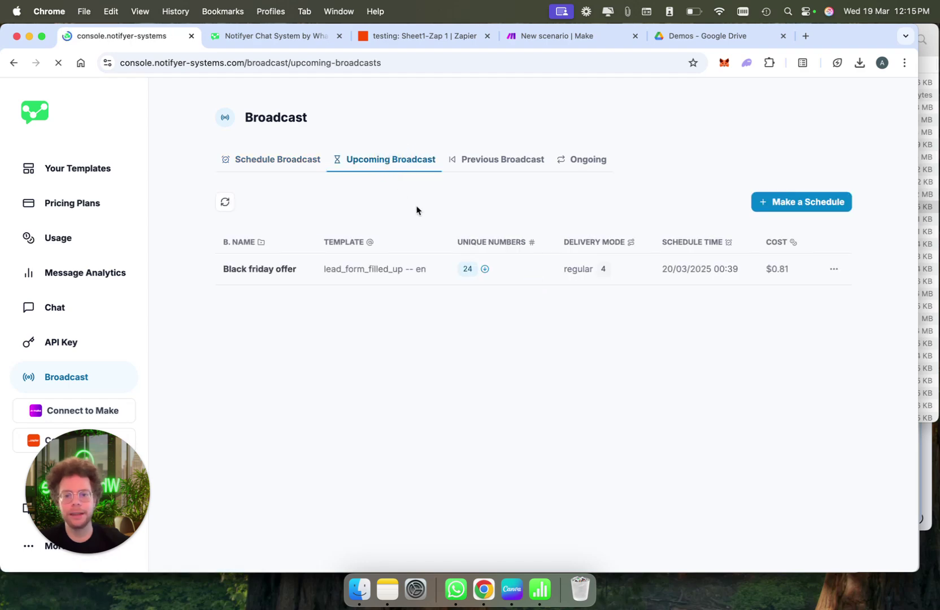
left_click(837, 270)
left_click(864, 310)
Review previous broadcasts' recipient and delivered counts, including Final 2 and the 21/02 campaign
left_click(503, 160)
scroll(696, 260, "down", 2)
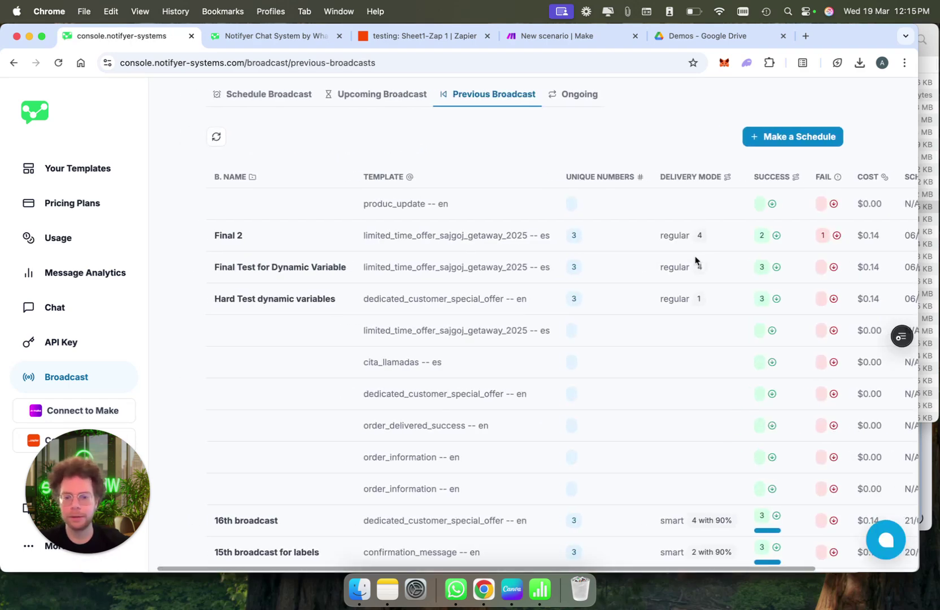
scroll(580, 253, "right", 2)
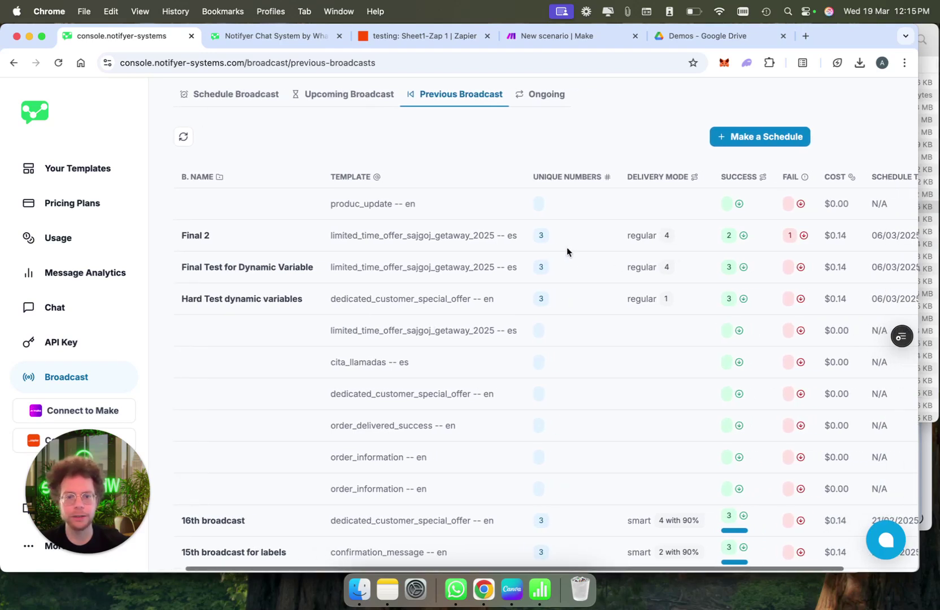
double_click(540, 236)
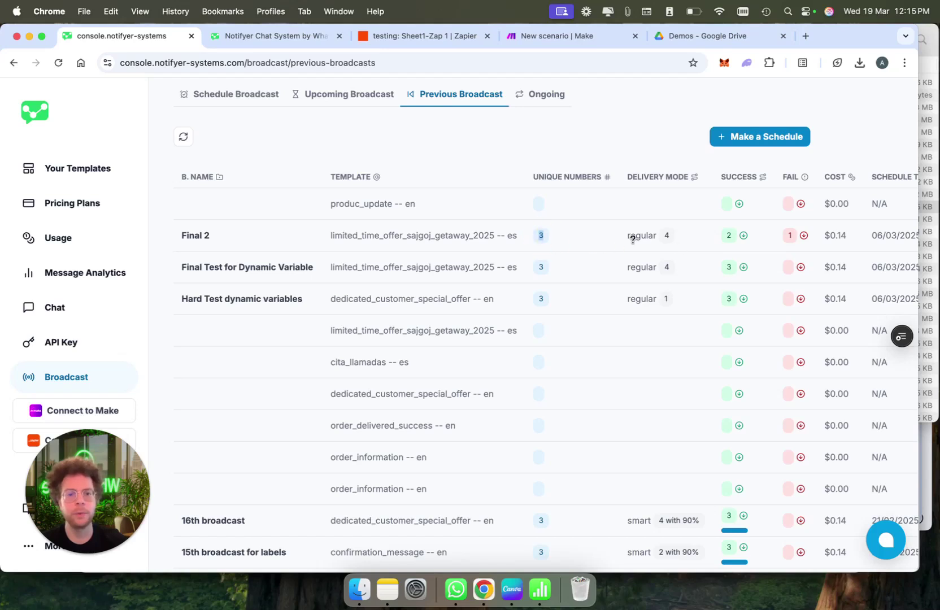
scroll(639, 238, "right", 4)
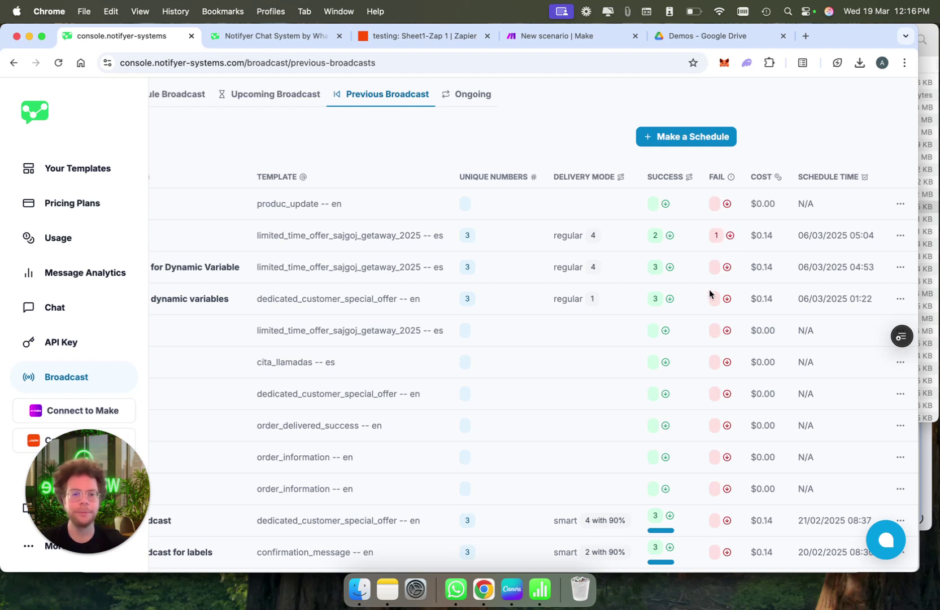
scroll(709, 289, "down", 4)
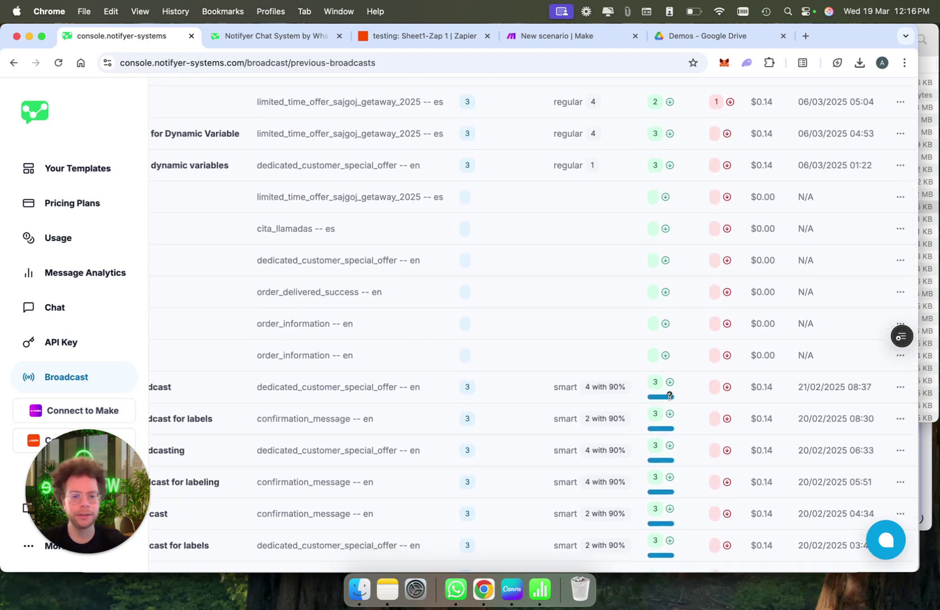
mouse_move(670, 395)
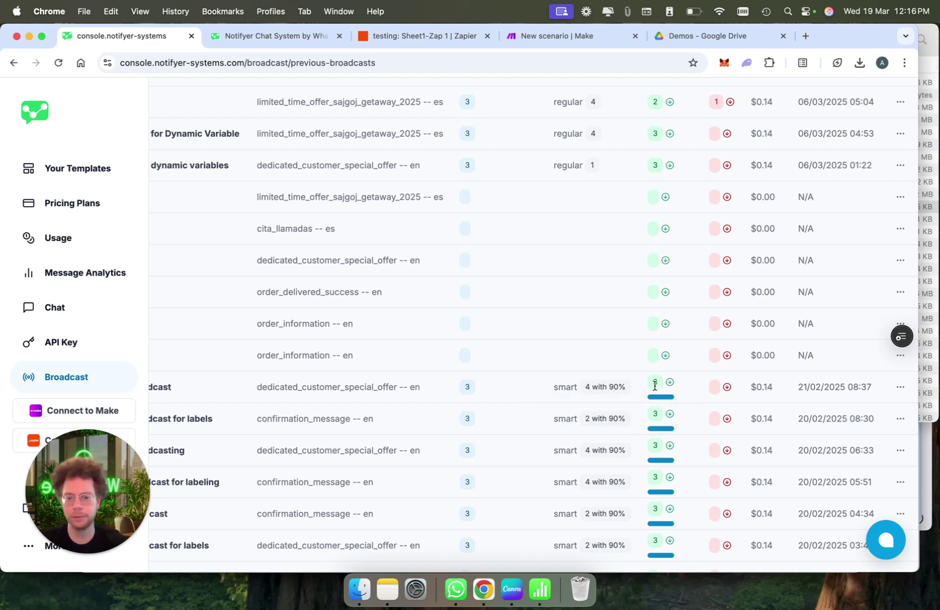
scroll(652, 385, "left", 2)
double_click(501, 389)
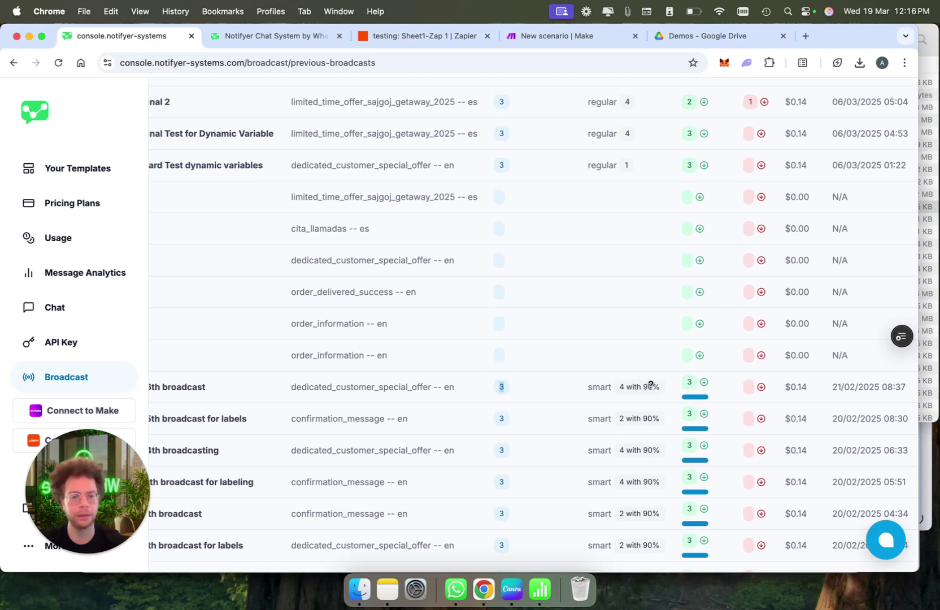
double_click(689, 382)
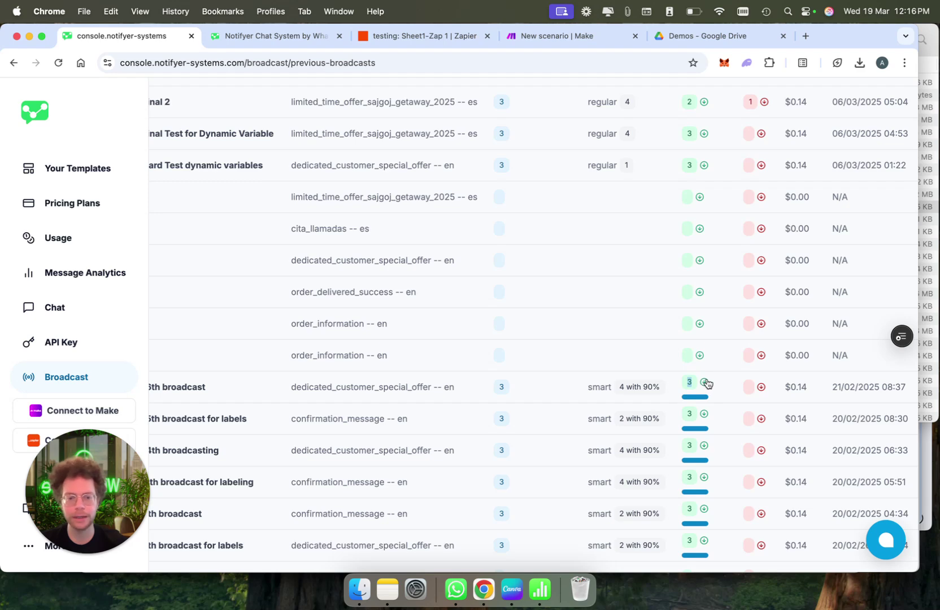
scroll(729, 384, "right", 2)
scroll(729, 249, "up", 5)
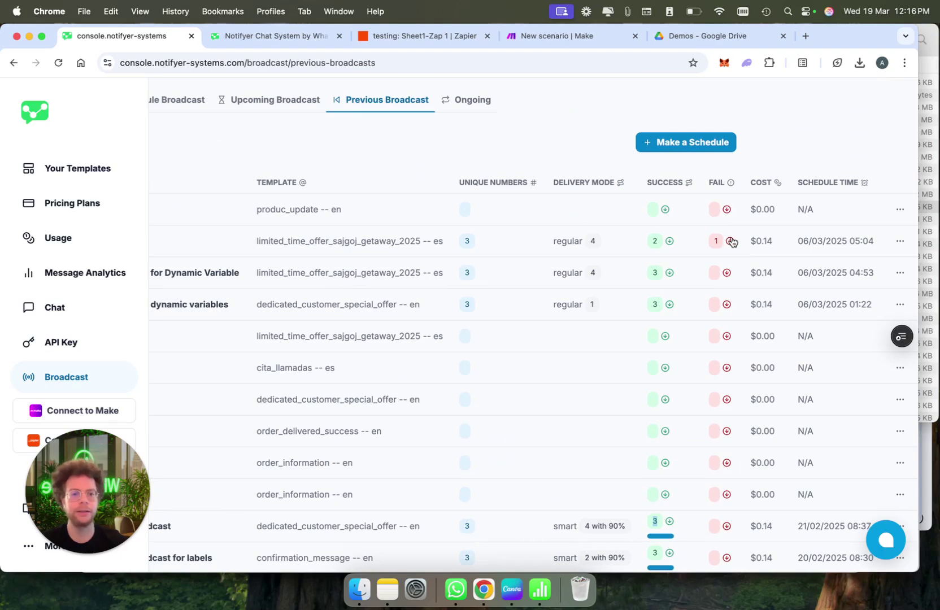
scroll(732, 242, "down", 9)
scroll(732, 242, "up", 11)
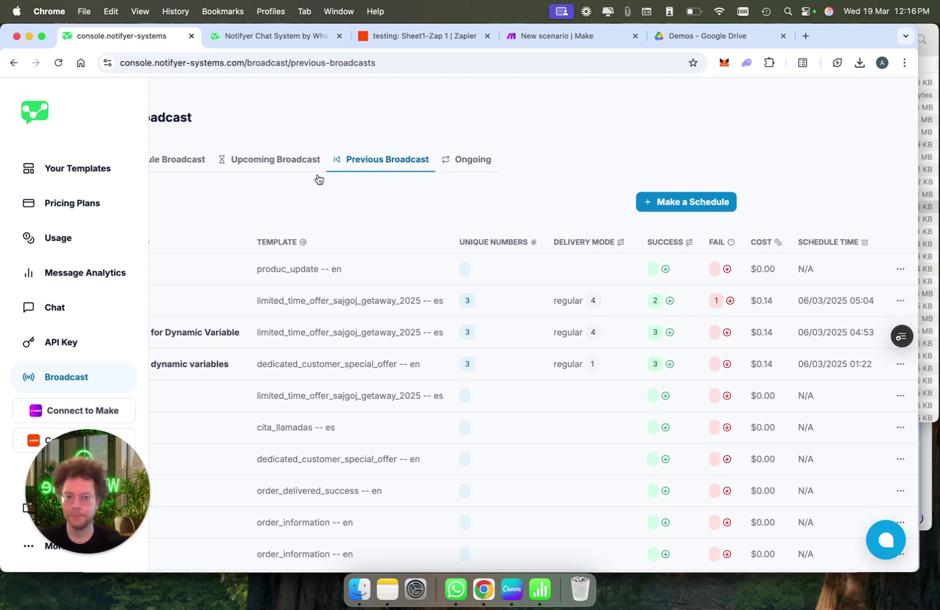
scroll(470, 287, "left", 4)
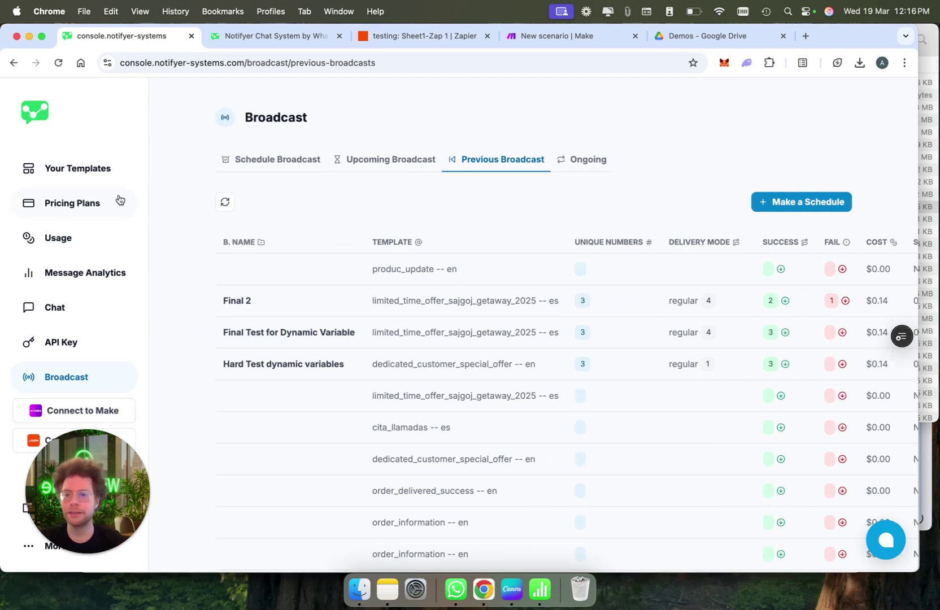
Open Connect to WhatsApp, choose Reconnect a new account, then cancel the Meta login popup
left_click(99, 179)
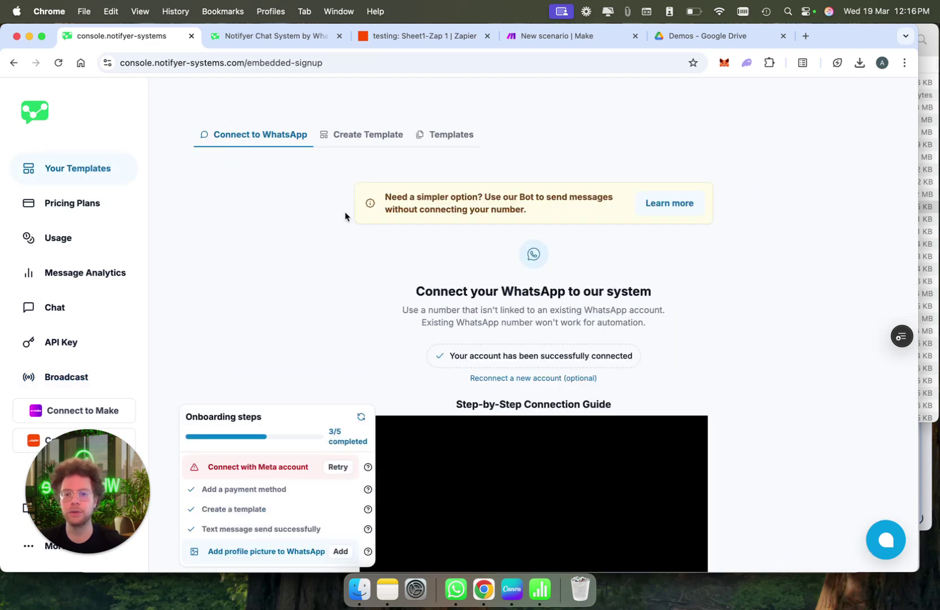
left_click(523, 382)
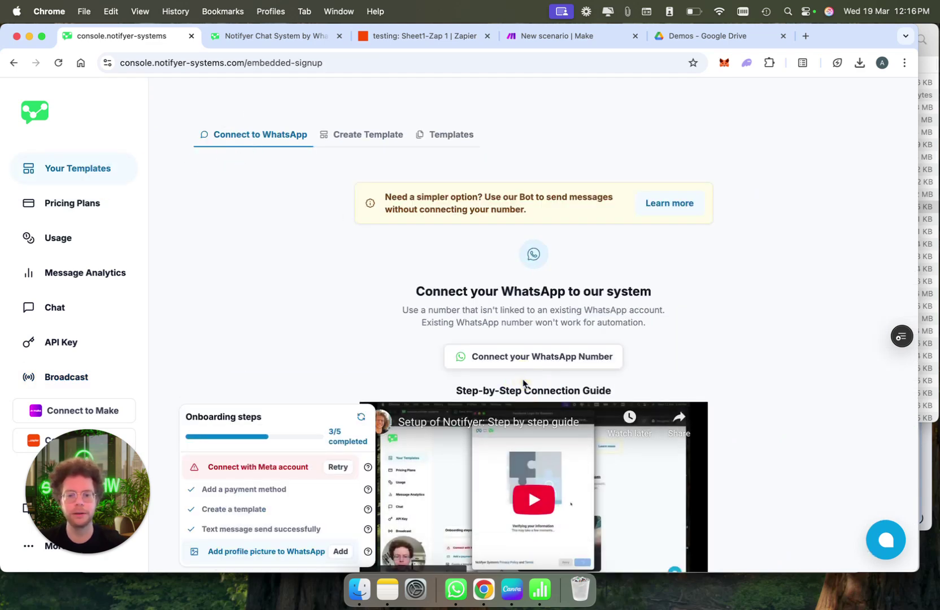
left_click(520, 363)
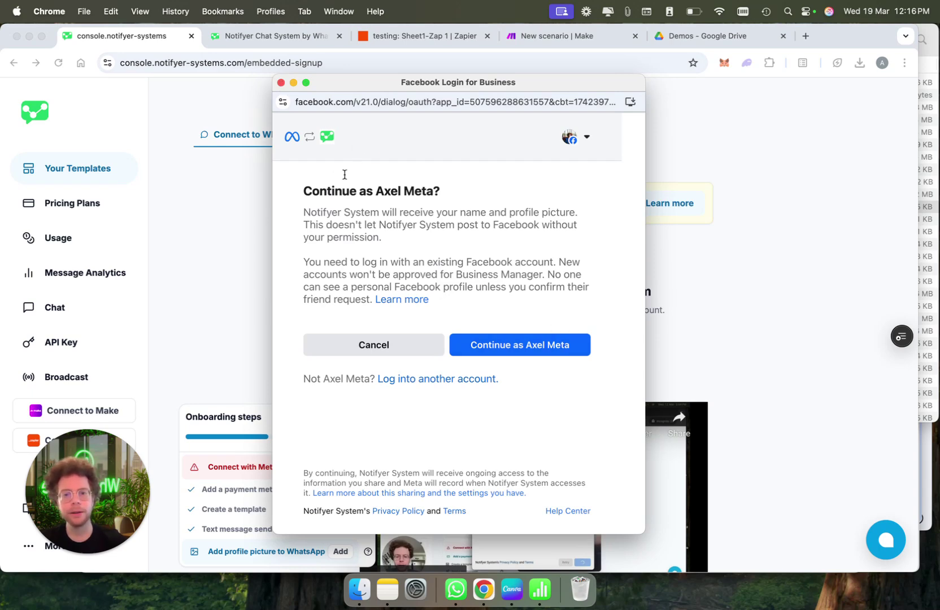
left_click(281, 83)
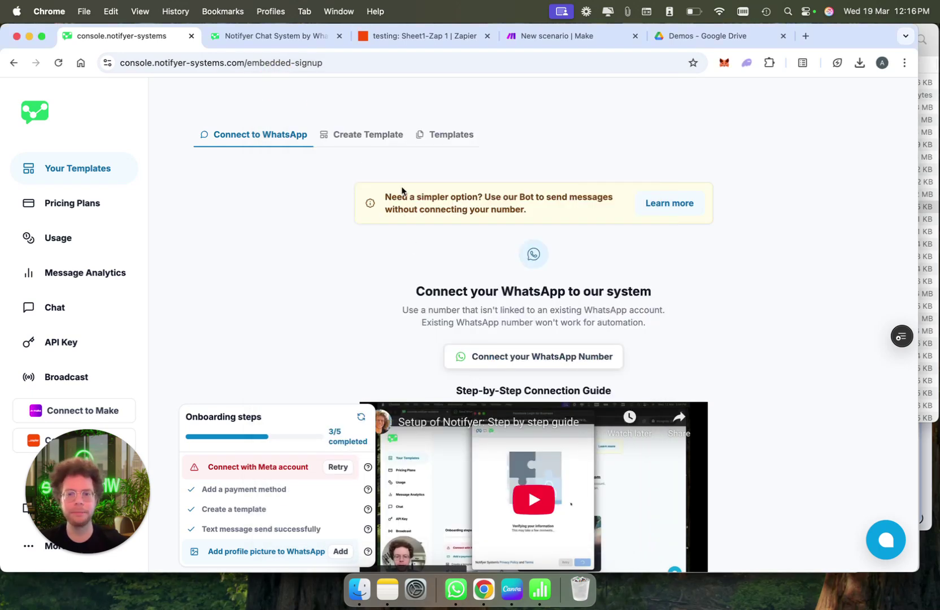
Switch to the Zapier Zap and scroll through the Notifyer step 4 Configure panel
left_click(410, 38)
left_click(216, 316)
left_click_drag(216, 316, 202, 313)
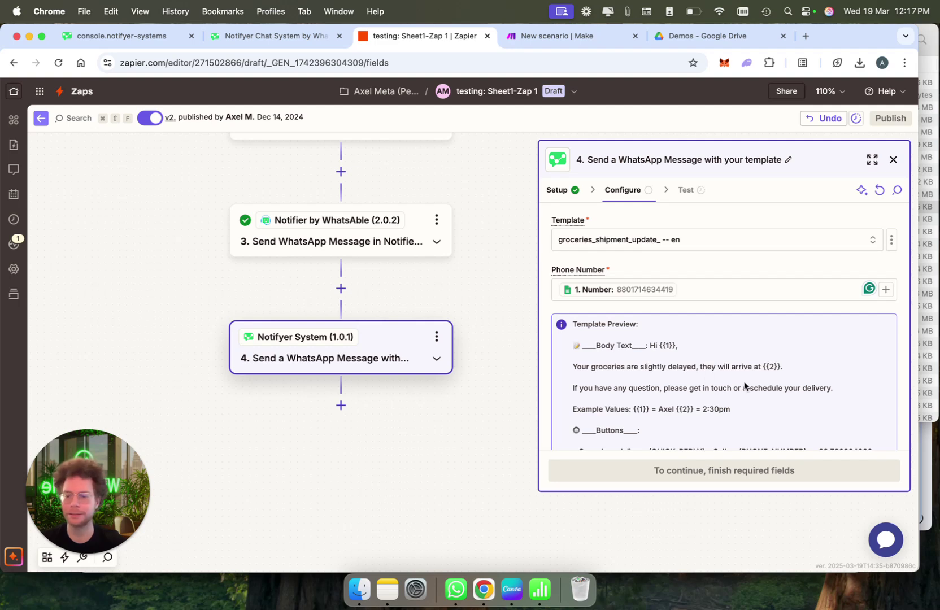
scroll(745, 386, "down", 2)
scroll(745, 386, "up", 2)
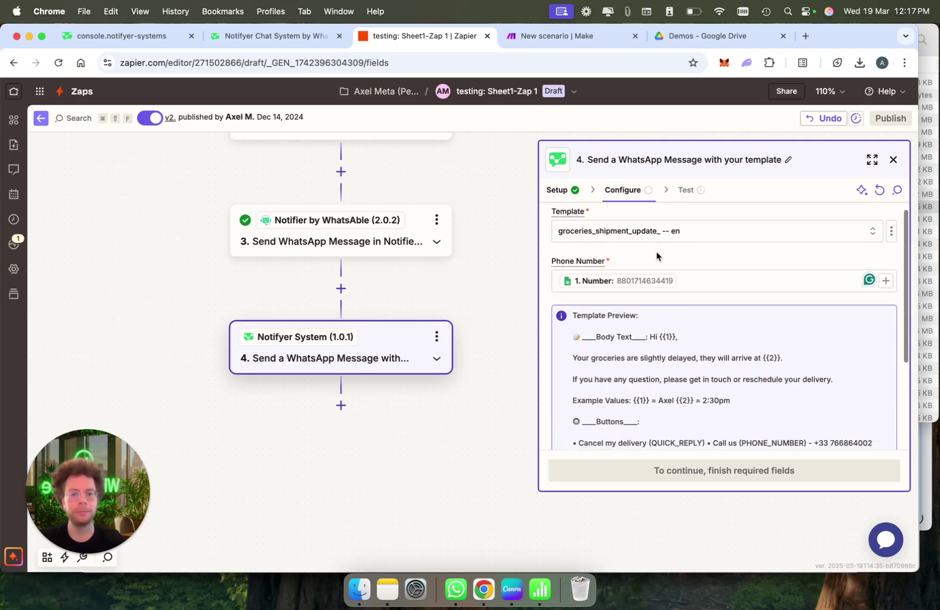
scroll(409, 302, "up", 5)
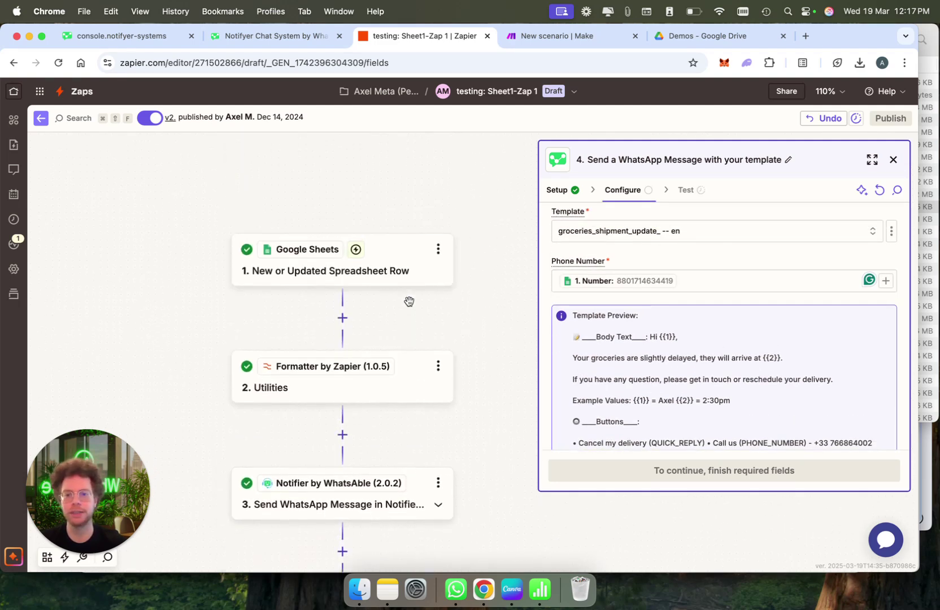
scroll(409, 301, "down", 3)
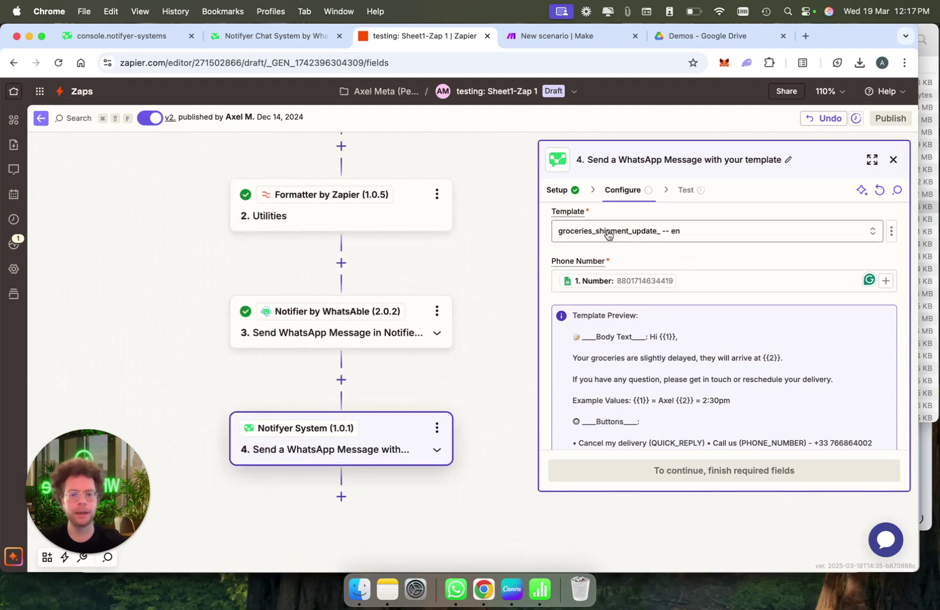
scroll(305, 178, "up", 1)
scroll(305, 178, "up", 2)
scroll(308, 177, "down", 2)
scroll(308, 176, "right", 1)
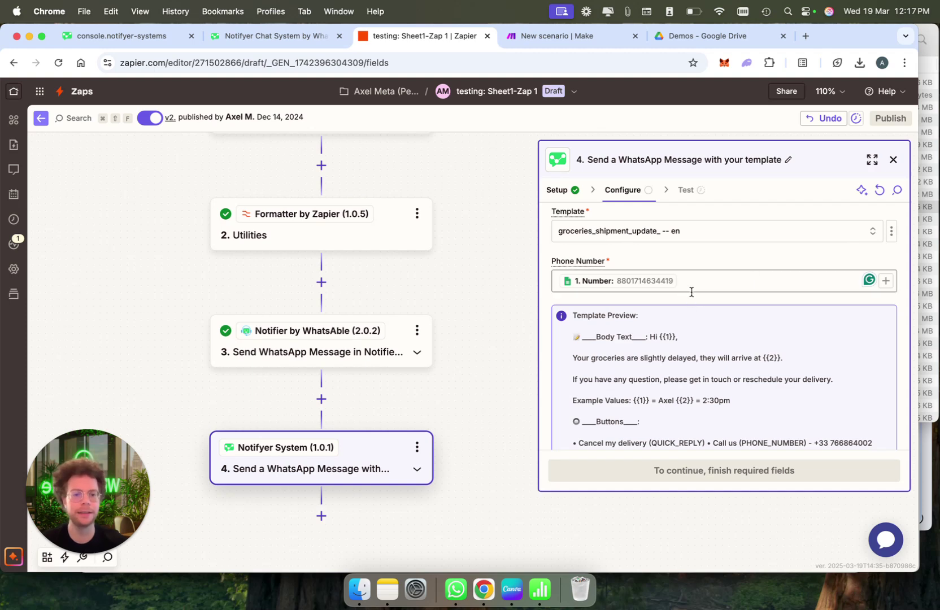
scroll(685, 288, "down", 5)
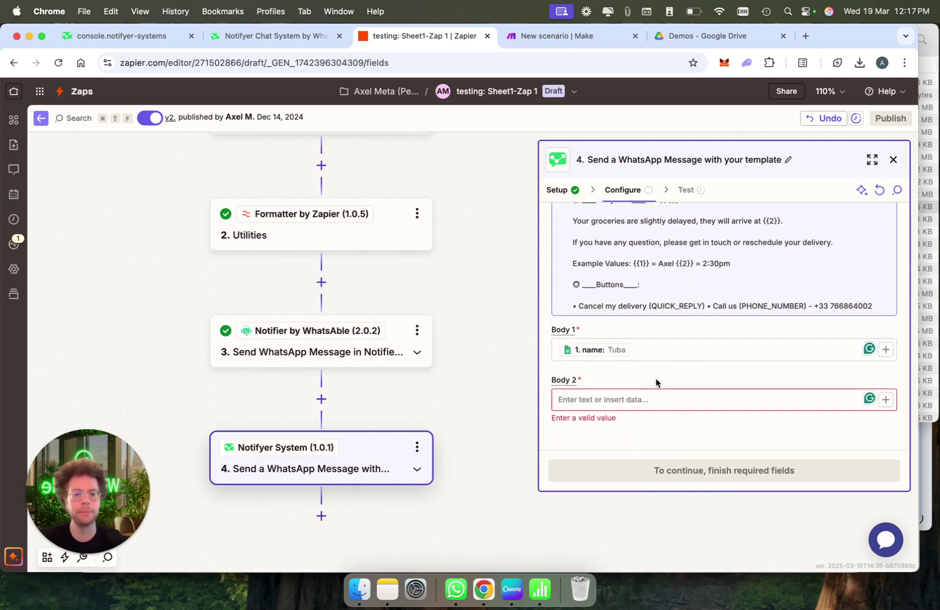
scroll(583, 346, "up", 2)
scroll(584, 346, "up", 1)
scroll(626, 424, "down", 2)
Fill the Body 2 variable with the recipient's first name
left_click(640, 399)
type("Axel")
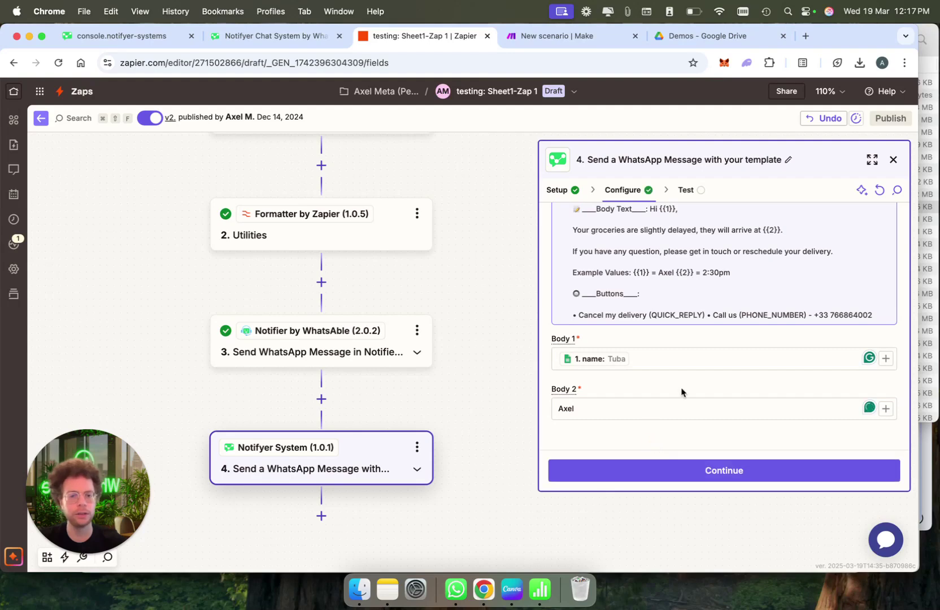
scroll(681, 388, "up", 5)
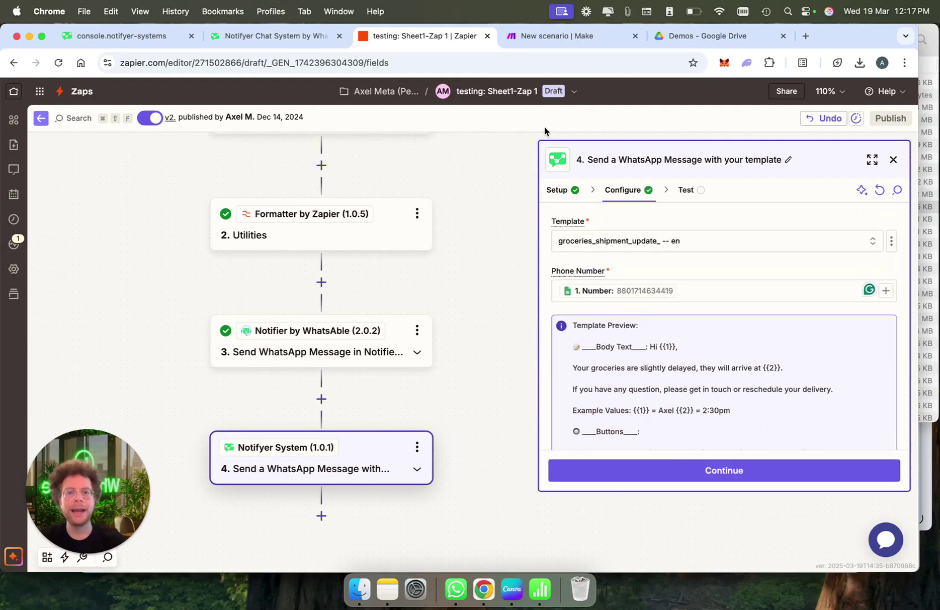
In Make's Notifyer module, choose the dedicated_customer_special_offer -- en template
left_click(571, 35)
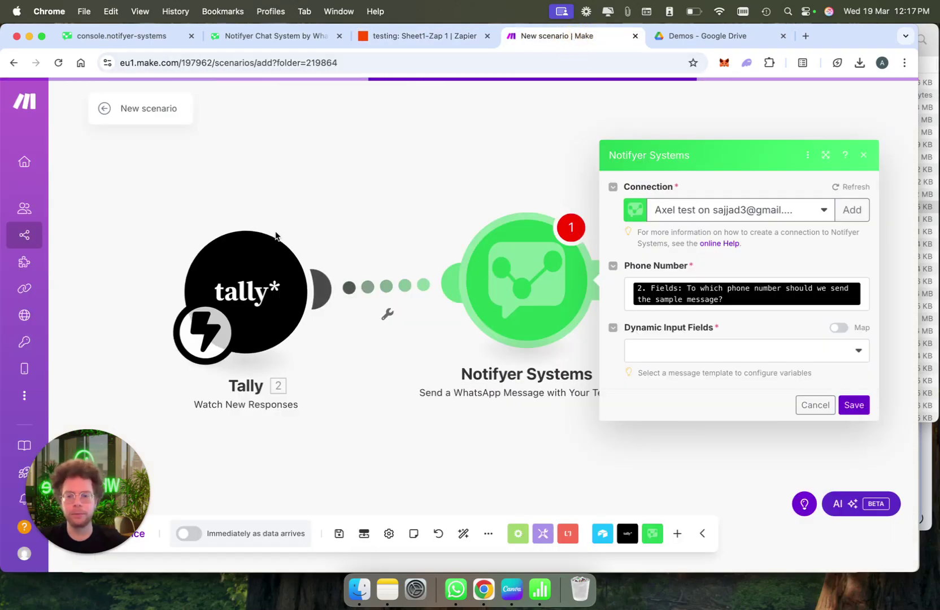
left_click_drag(245, 251, 245, 222)
left_click(649, 285)
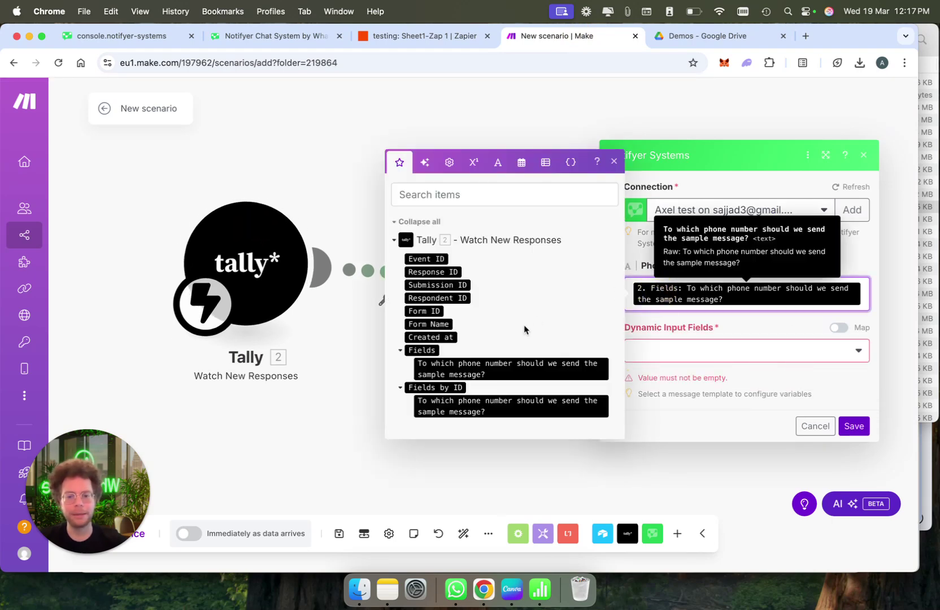
left_click(782, 319)
left_click(778, 346)
left_click(761, 381)
scroll(719, 450, "down", 5)
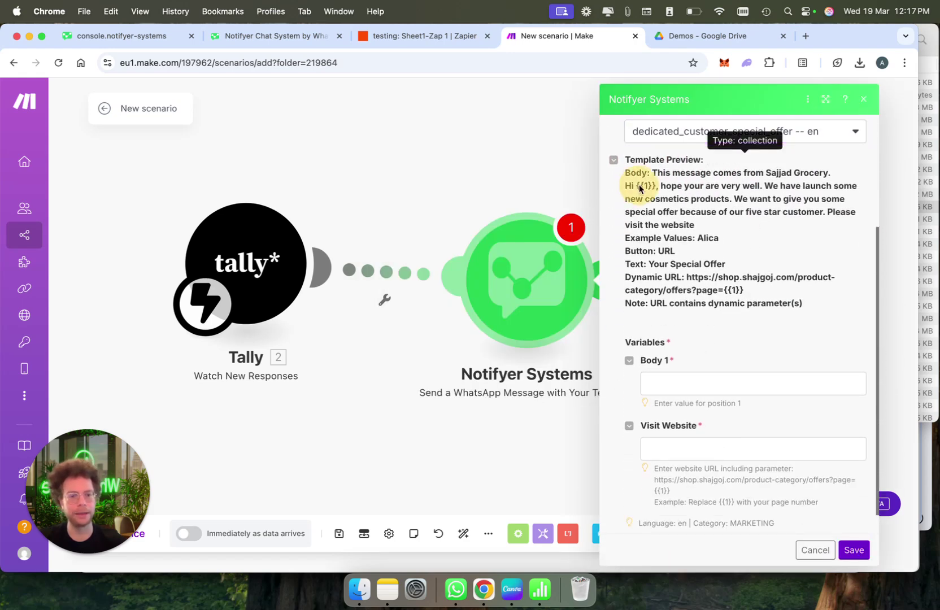
left_click(690, 385)
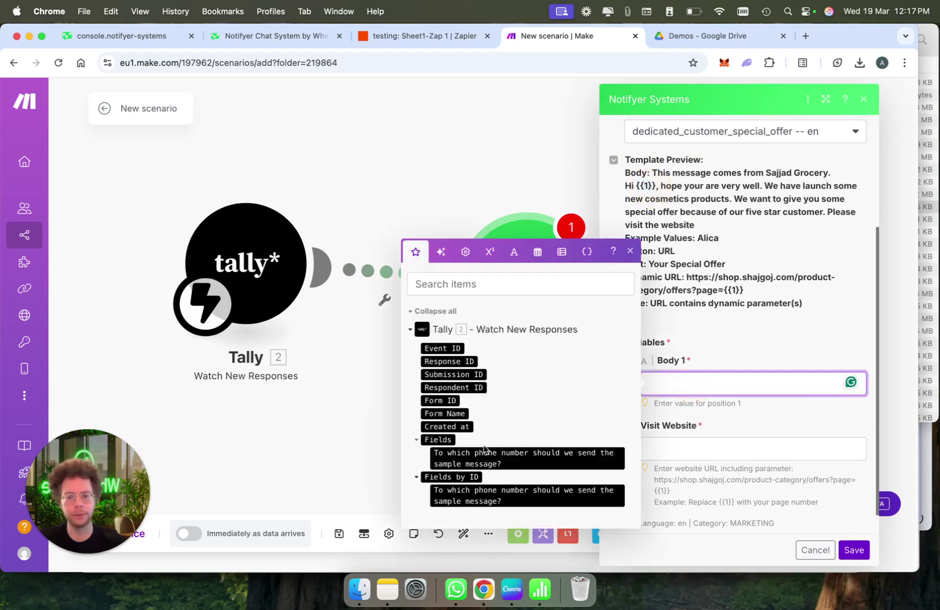
left_click(445, 414)
left_click(714, 450)
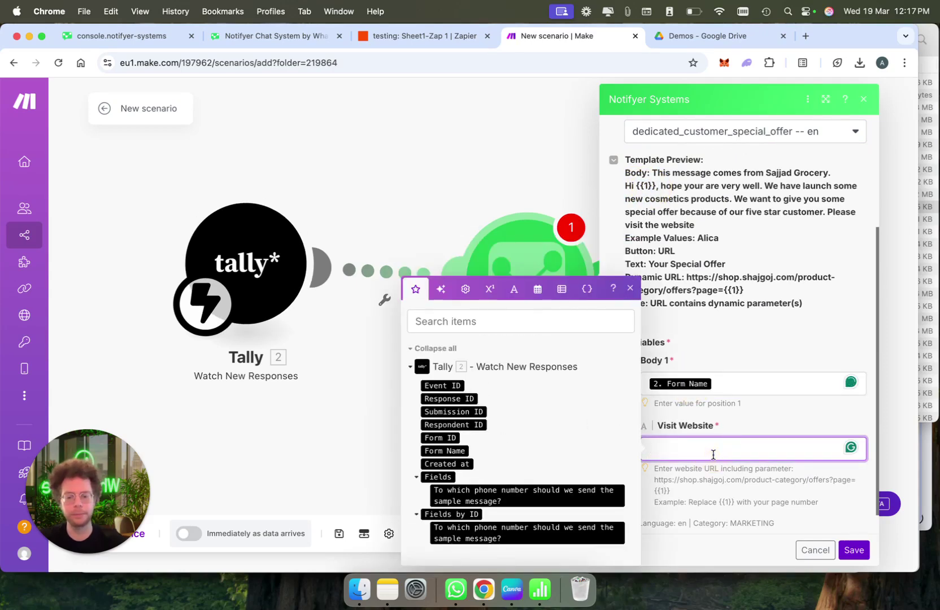
type("https://whatsable.app/")
left_click(805, 421)
scroll(805, 421, "up", 5)
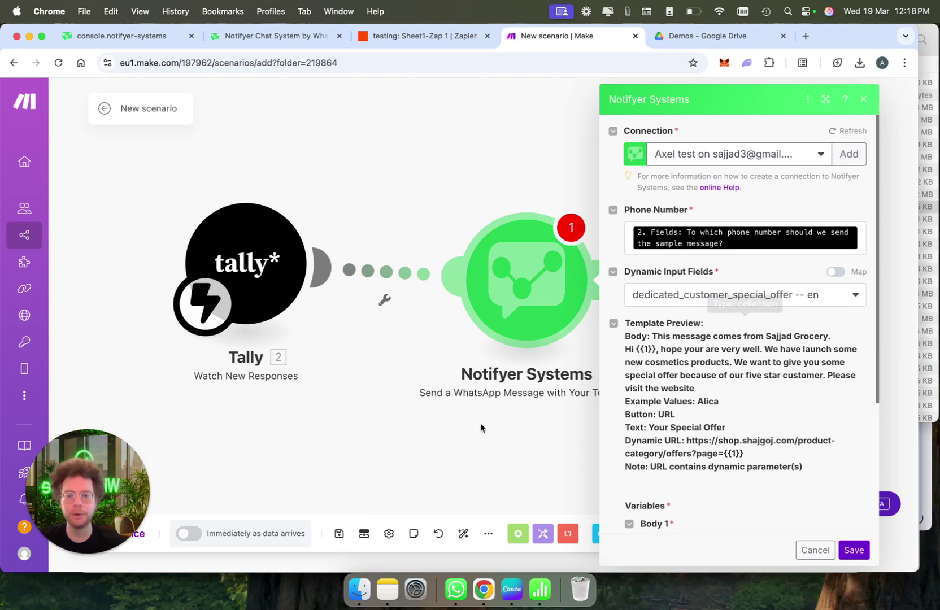
left_click_drag(460, 428, 435, 433)
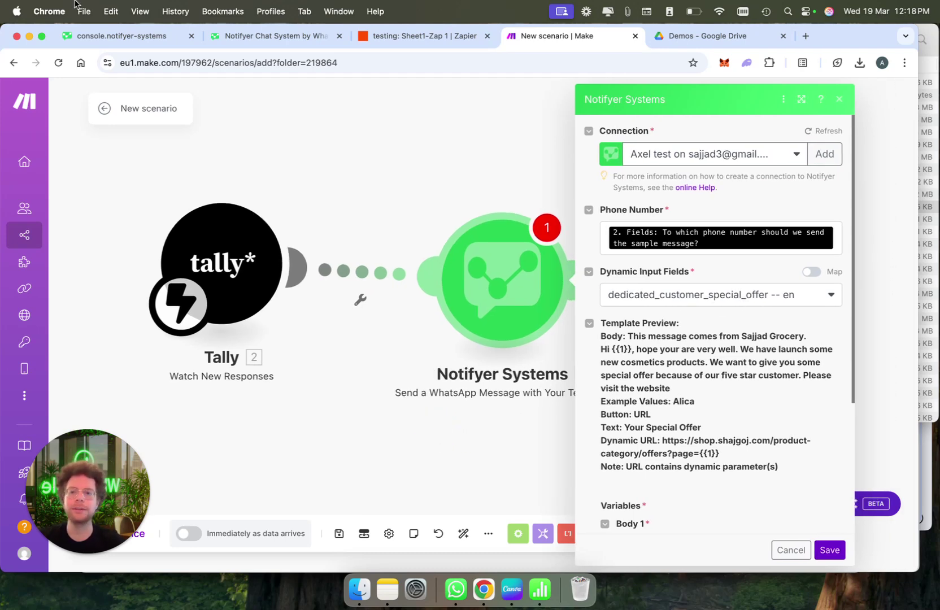
Preview and close the payment-method help video, then open Learn more on the WhatsAble bot option
left_click(148, 39)
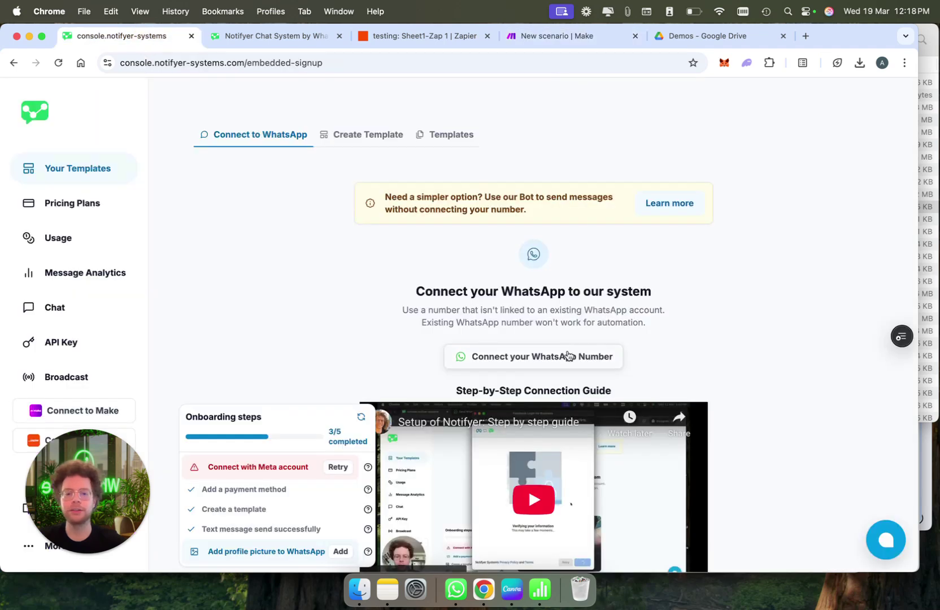
scroll(569, 356, "down", 2)
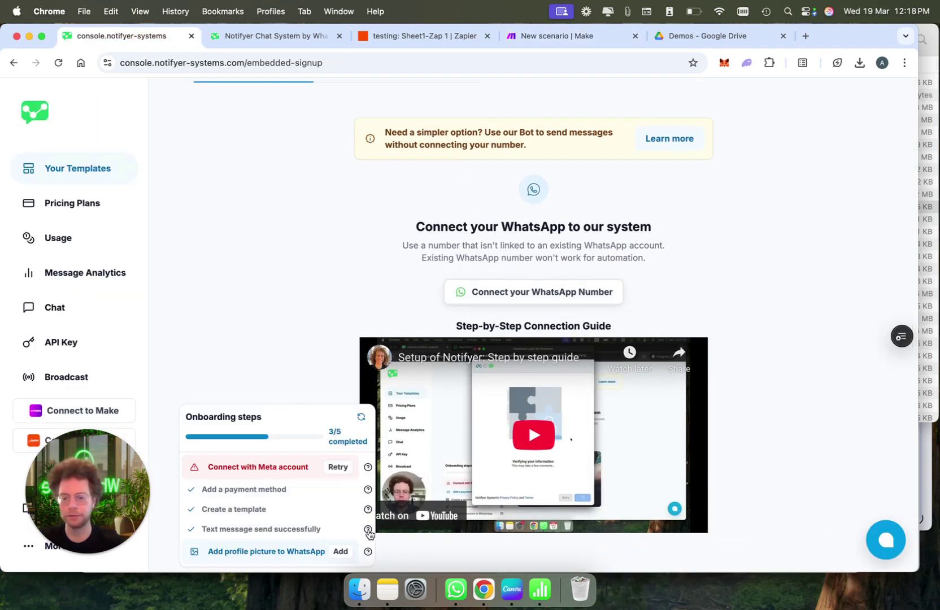
left_click(368, 489)
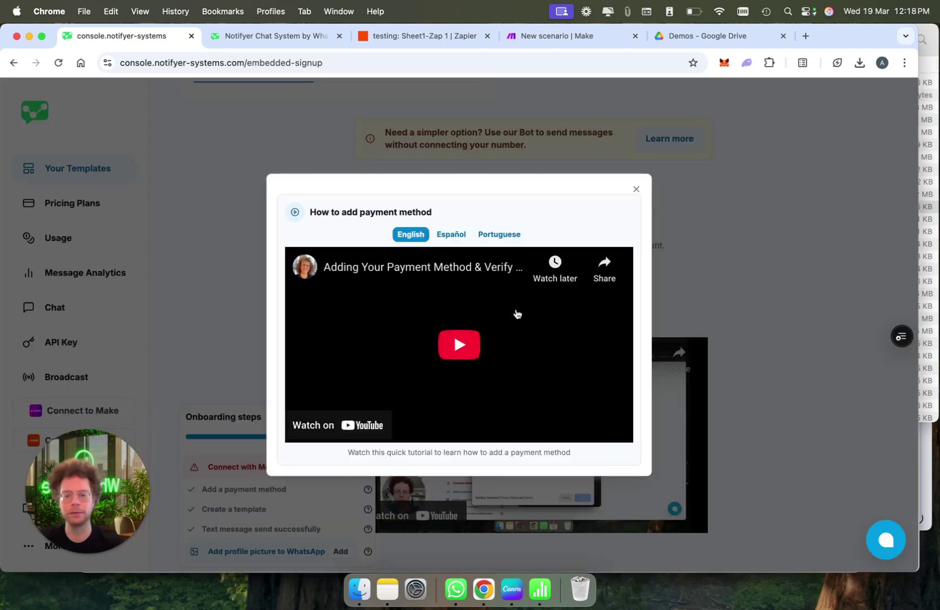
left_click(636, 190)
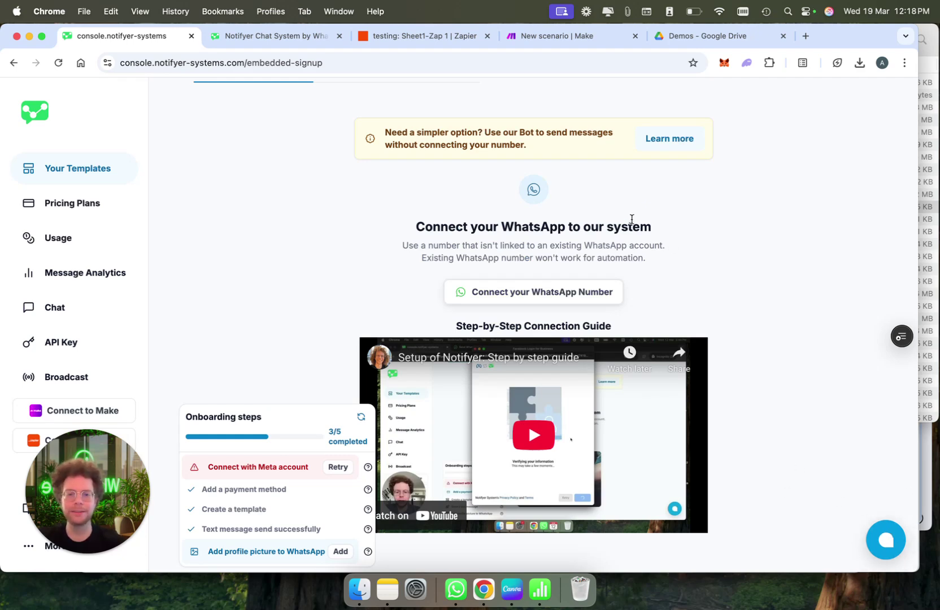
left_click(682, 141)
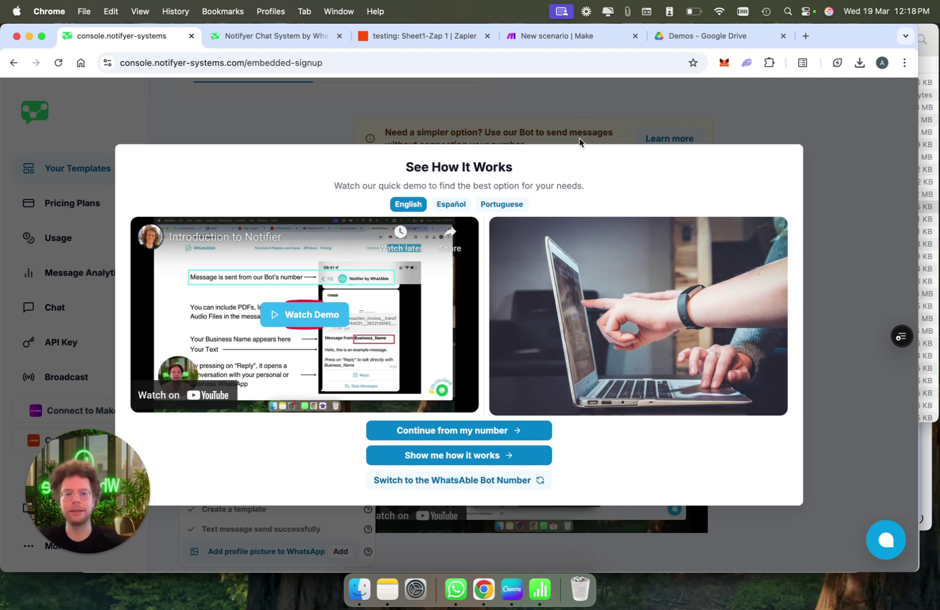
key("super+shift+t")
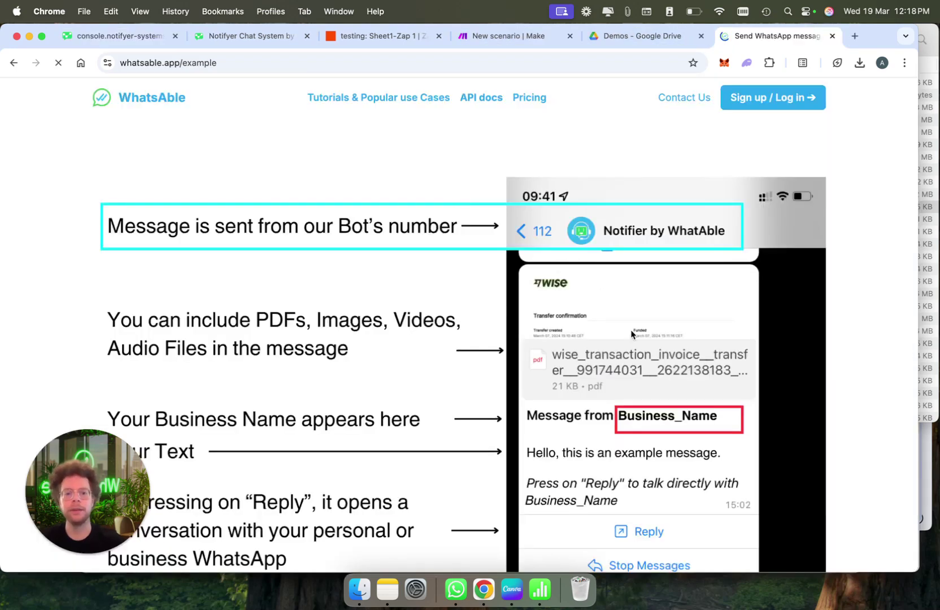
scroll(632, 334, "down", 2)
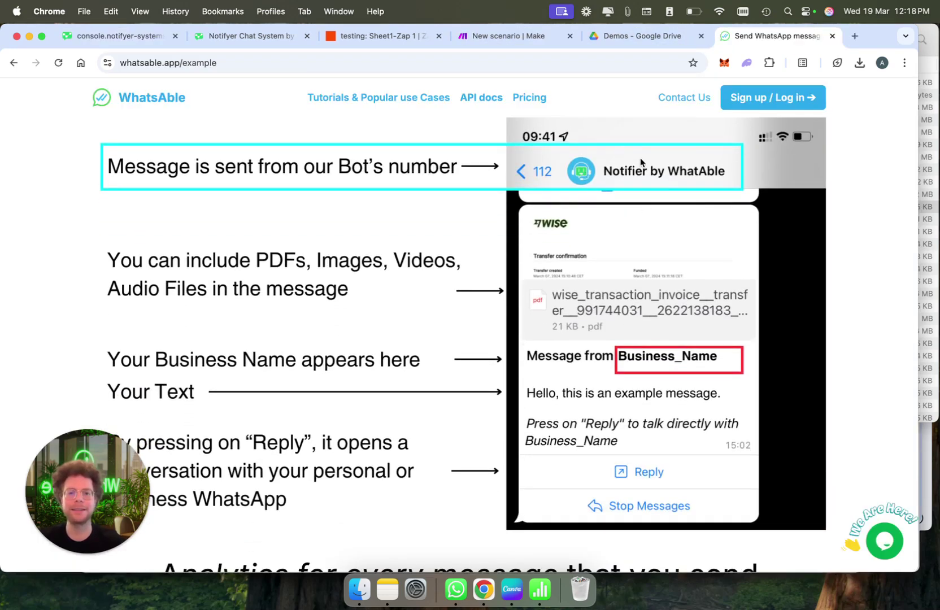